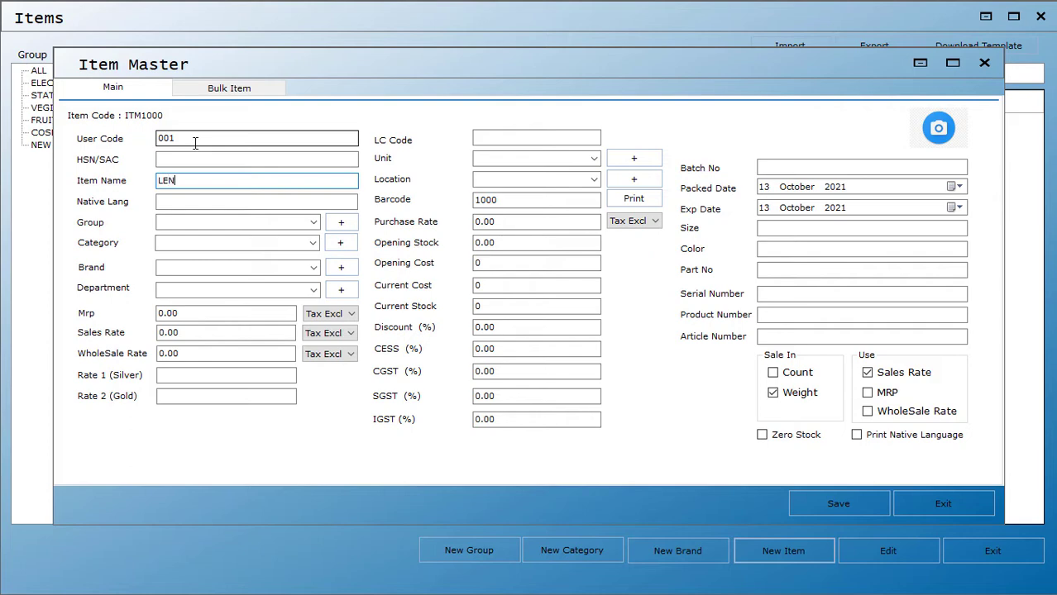
- Complete the item name as LENOVO G50 and assign the item to the ELECTRONICS group
{"action": "type", "text": "OVO G50"}
{"action": "key", "text": "Tab"}
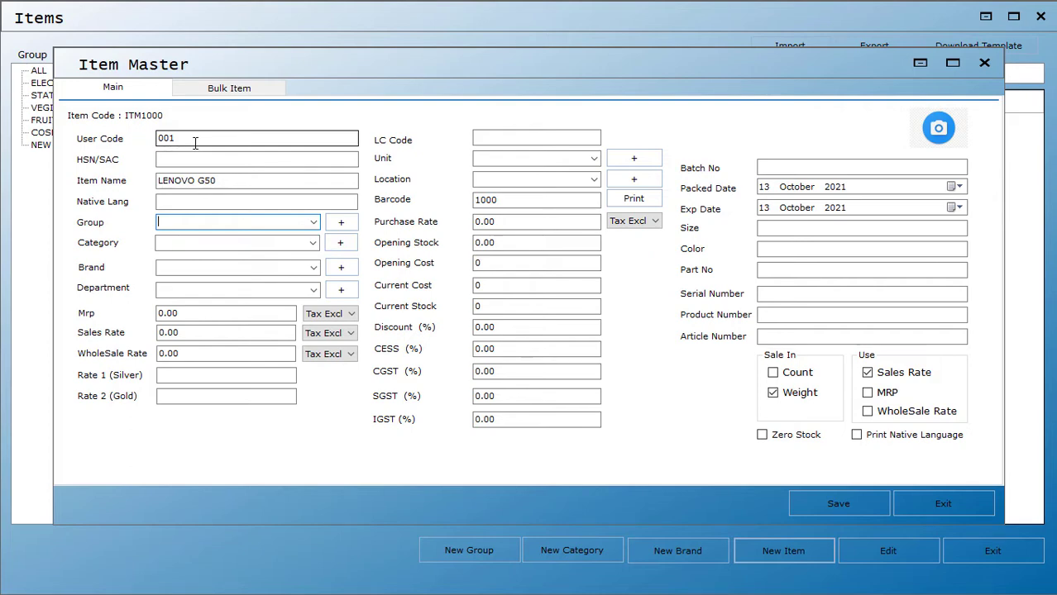
{"action": "key", "text": "Return"}
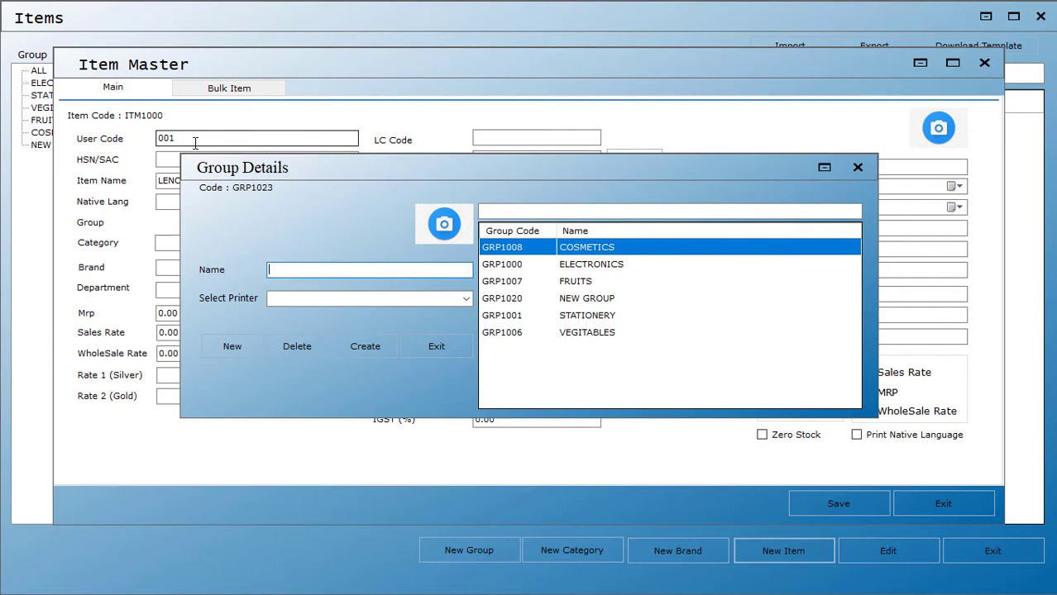
{"action": "key", "text": "Escape"}
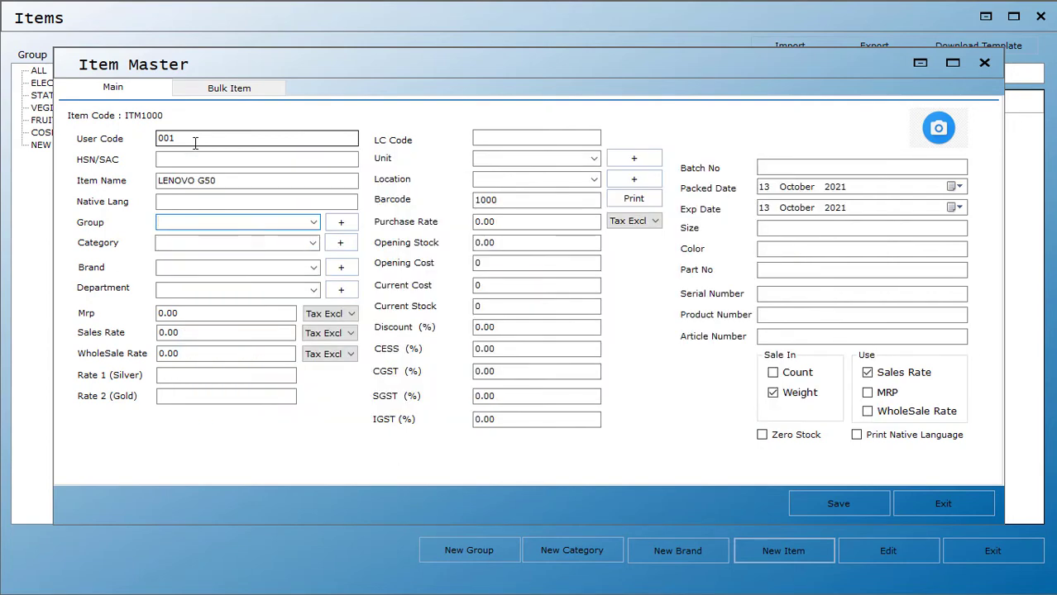
{"action": "type", "text": "EL"}
{"action": "key", "text": "Down"}
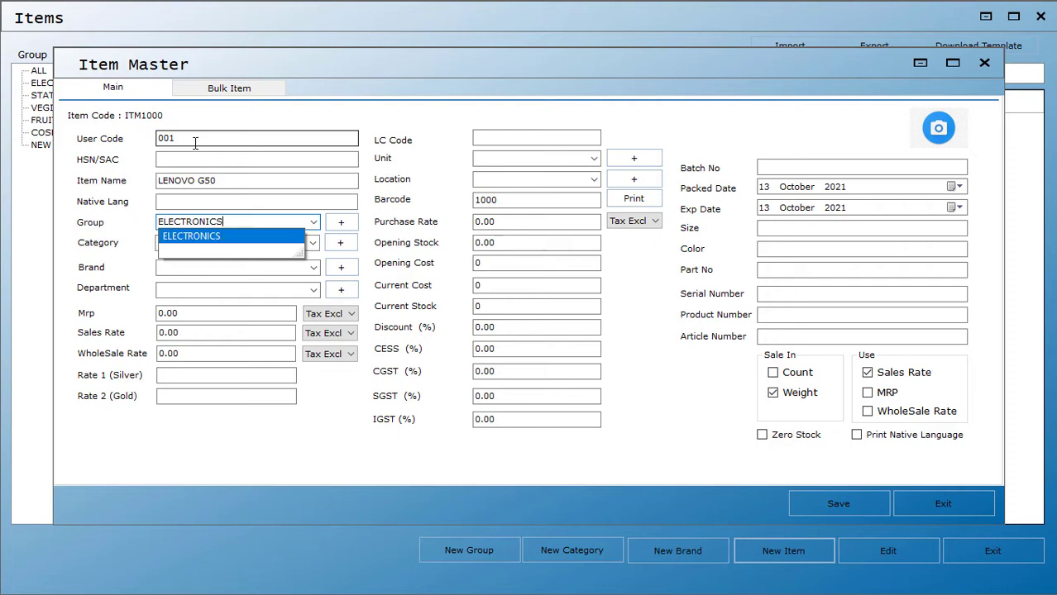
{"action": "key", "text": "Return"}
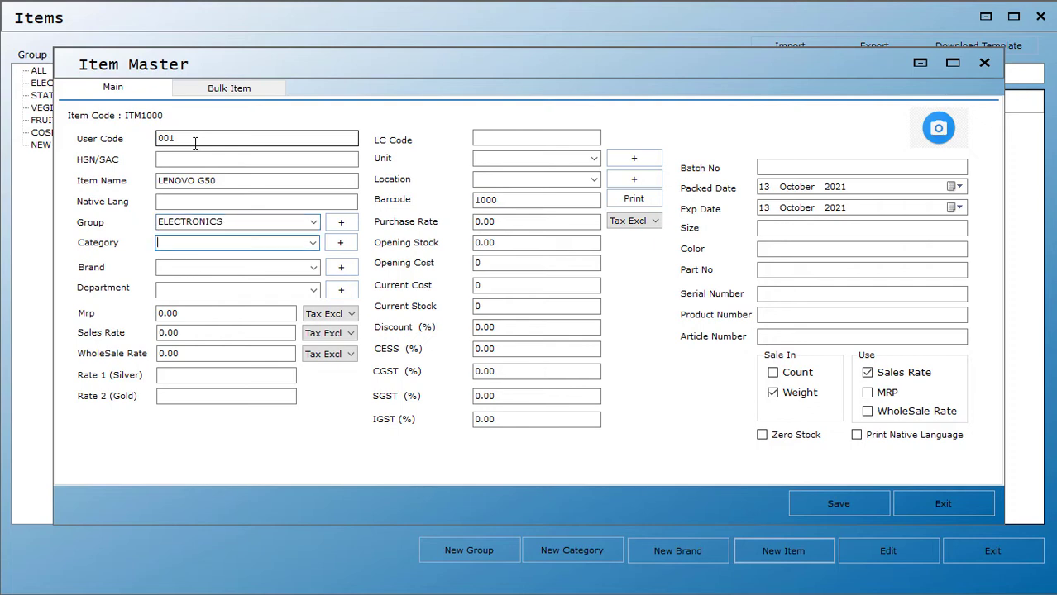
- Create a new item category named LAPTOP and return to the item form
{"action": "type", "text": "L"}
{"action": "key", "text": "BackSpace"}
{"action": "key", "text": "Return"}
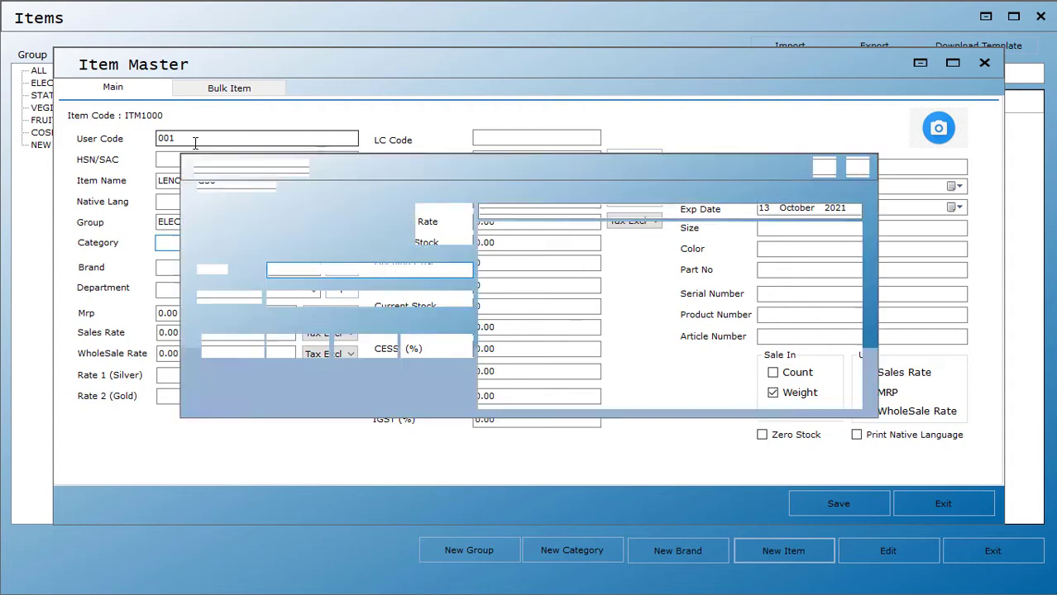
{"action": "type", "text": "LAPTOP"}
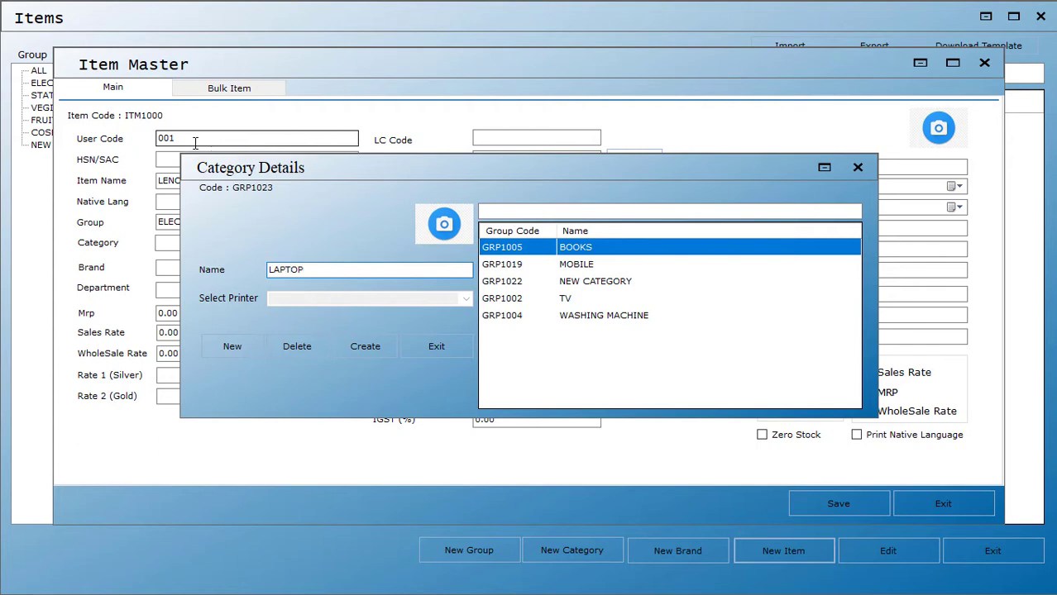
{"action": "key", "text": "Return"}
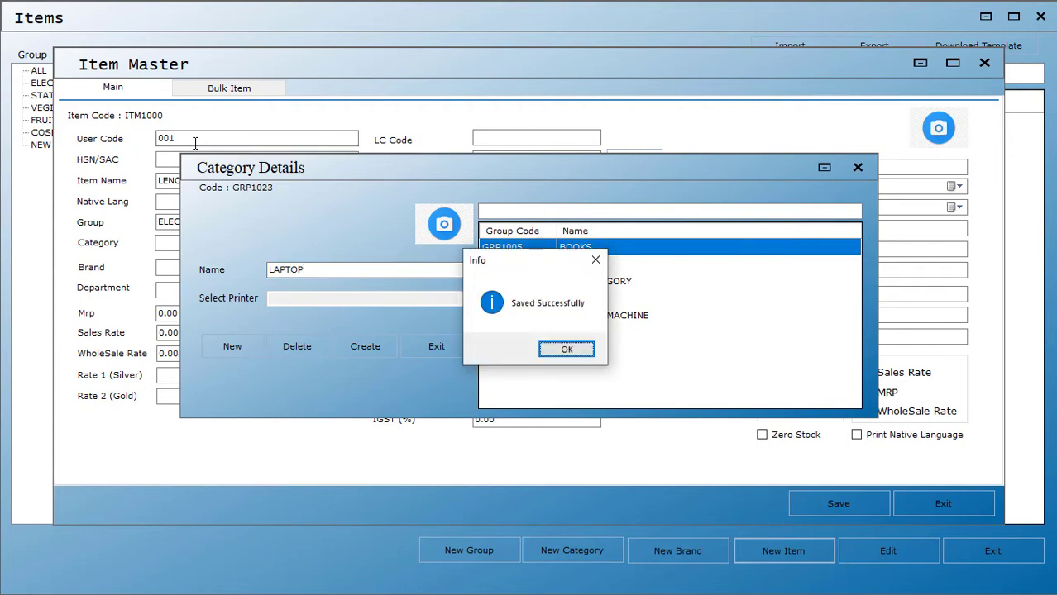
{"action": "key", "text": "Return"}
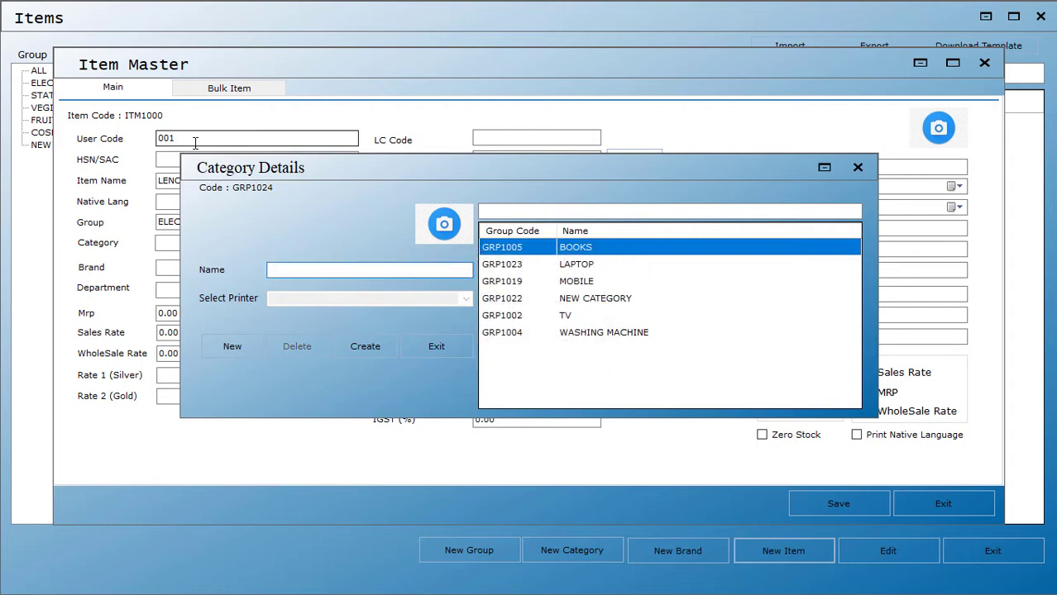
{"action": "key", "text": "Escape"}
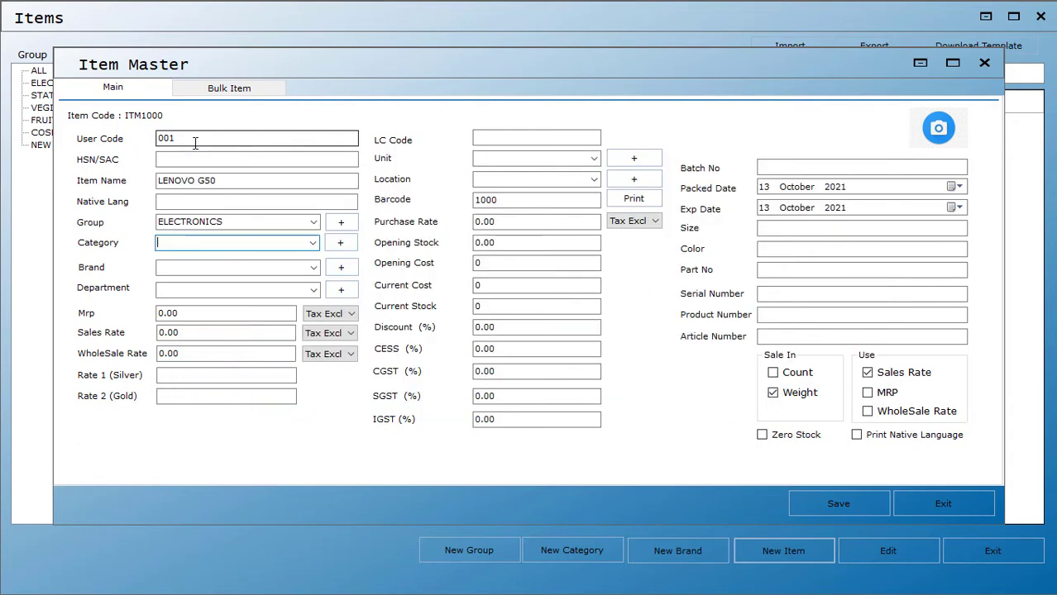
- Set the item's category to LAPTOP
{"action": "type", "text": "L"}
{"action": "key", "text": "Down"}
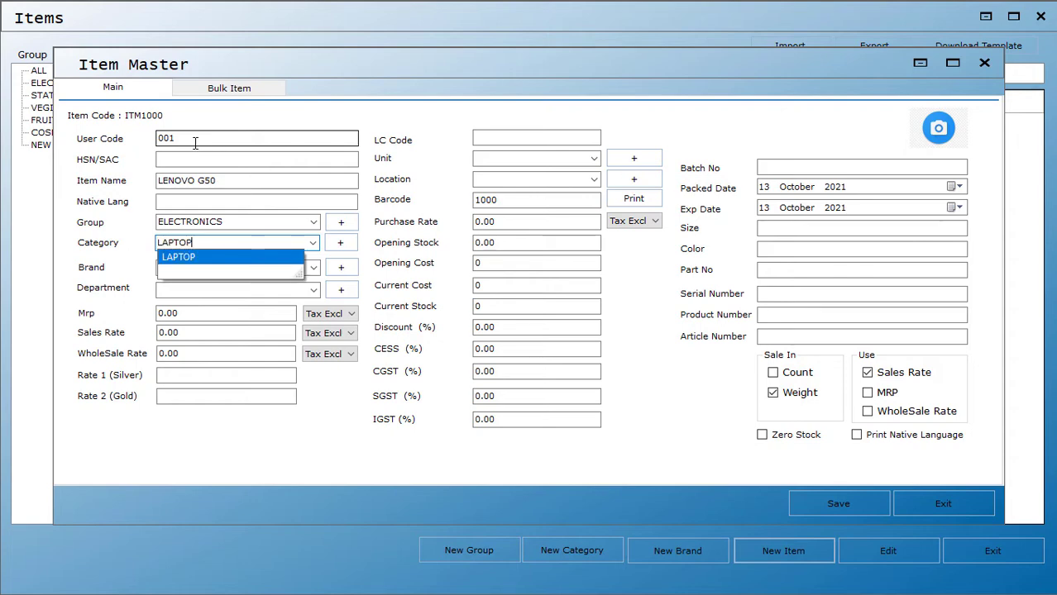
{"action": "key", "text": "Return"}
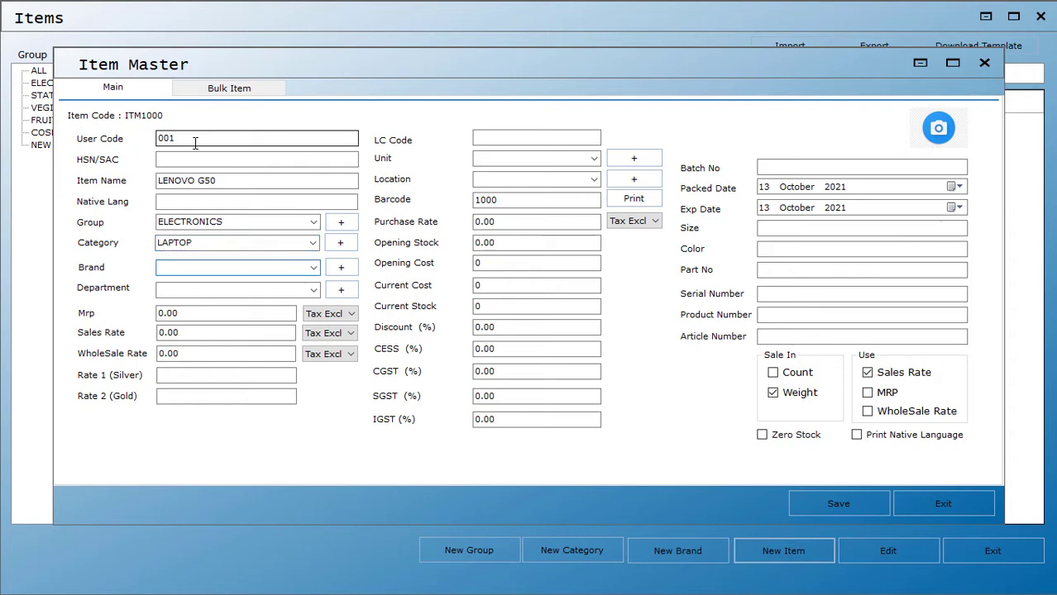
- Create a new brand named LENOVO and return to the item form
{"action": "type", "text": "LE"}
{"action": "key", "text": "BackSpace"}
{"action": "key", "text": "BackSpace"}
{"action": "key", "text": "F2"}
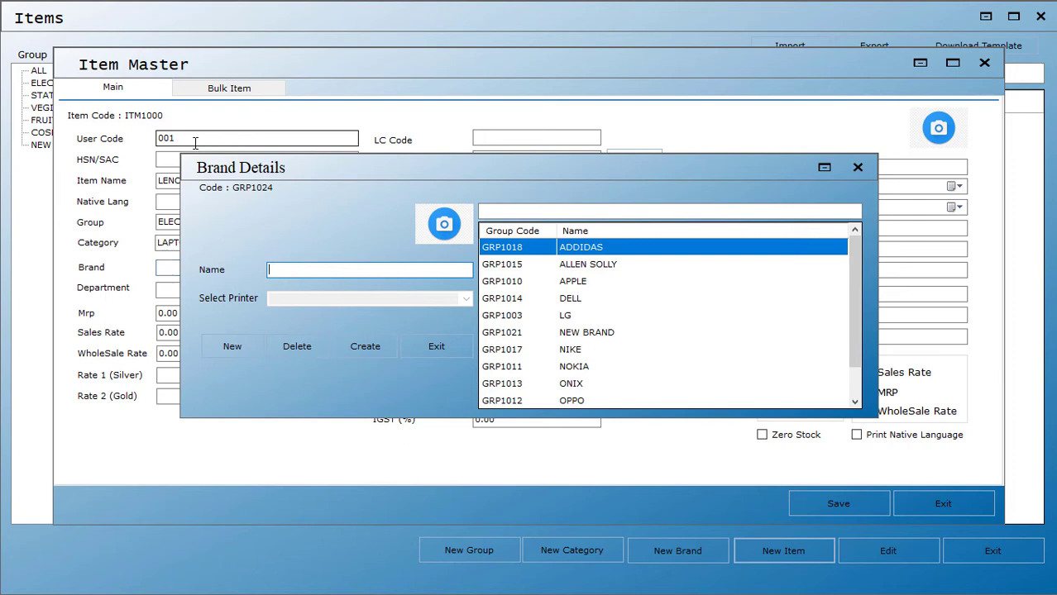
{"action": "type", "text": "LENOVO"}
{"action": "key", "text": "Return"}
{"action": "key", "text": "Return"}
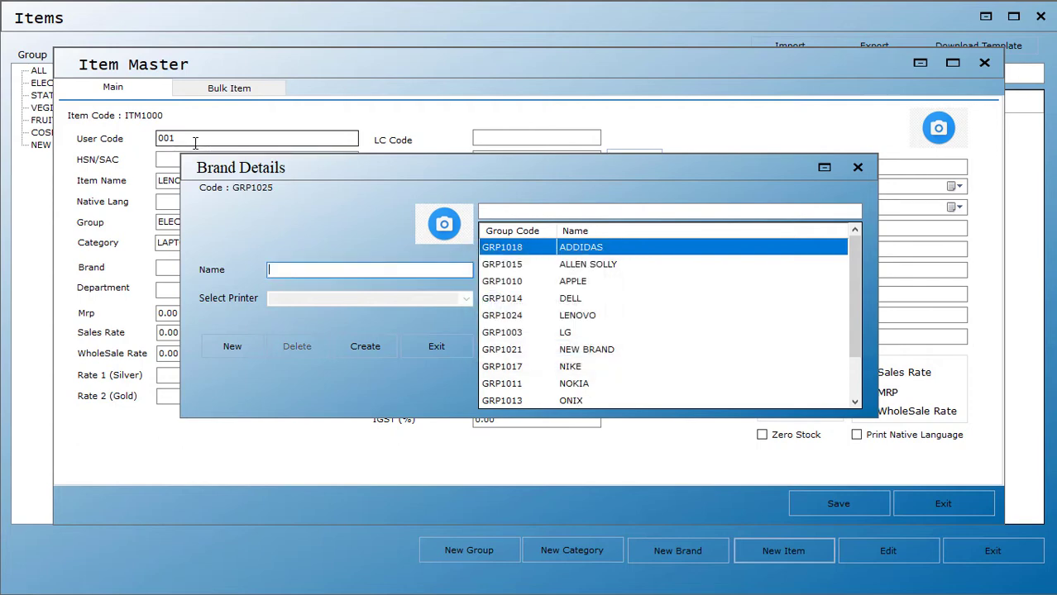
{"action": "key", "text": "Escape"}
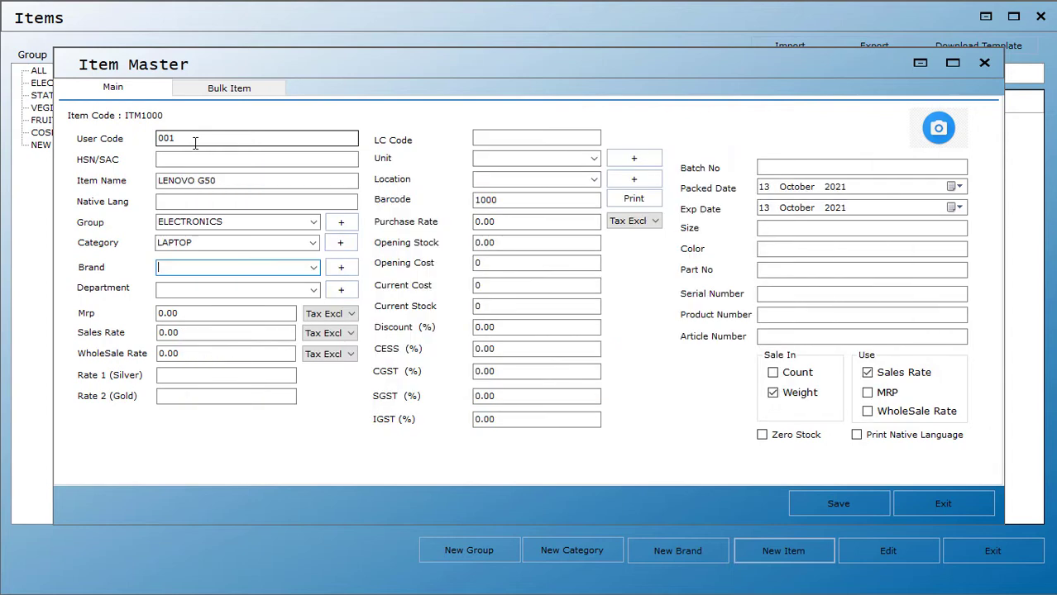
- Set the item's brand to LENOVO and skip the department
{"action": "type", "text": "LENOVO"}
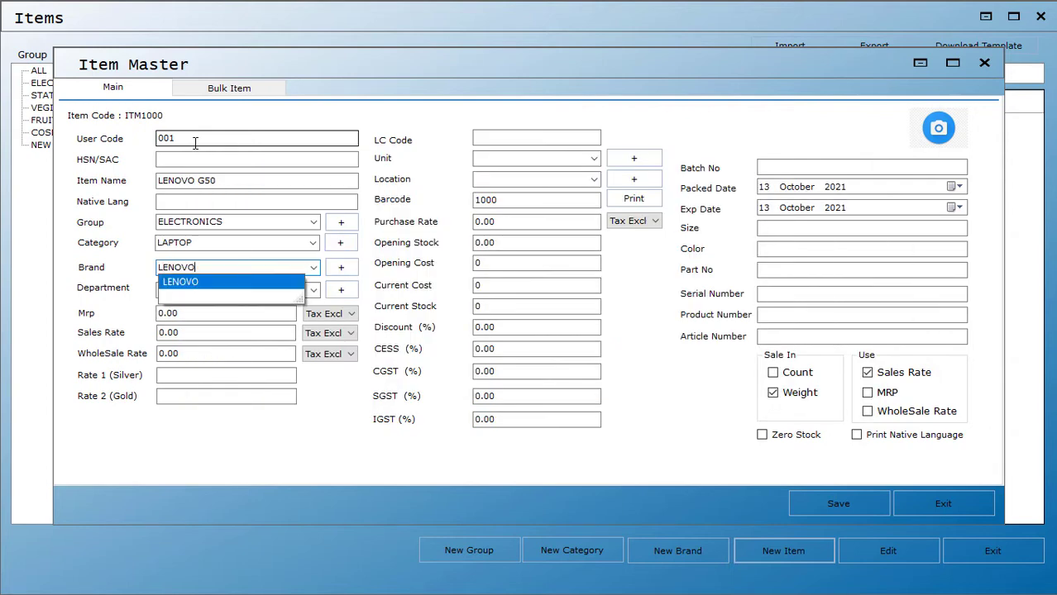
{"action": "key", "text": "Return"}
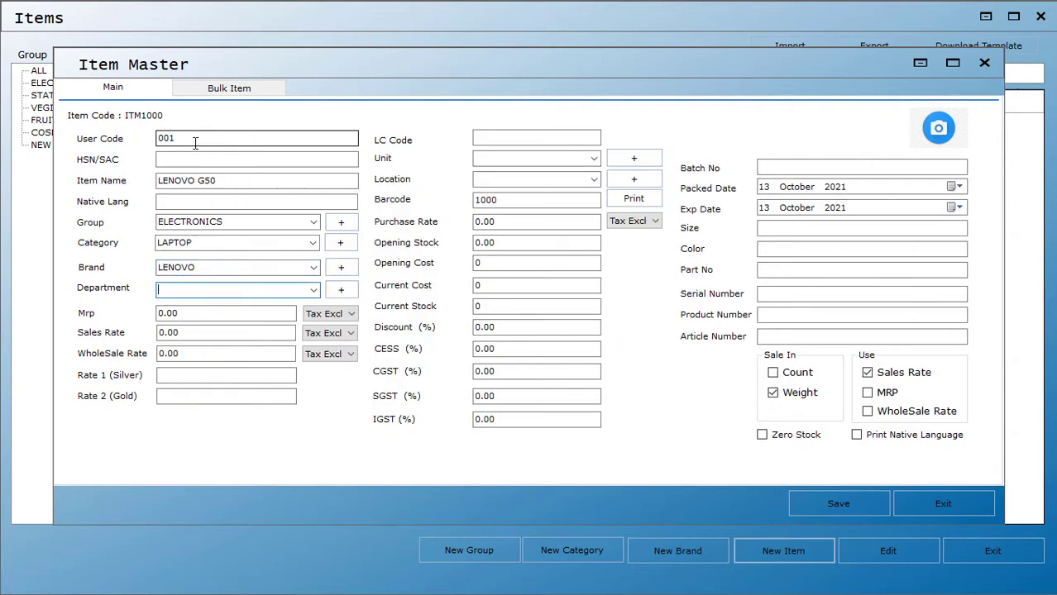
{"action": "key", "text": "Return"}
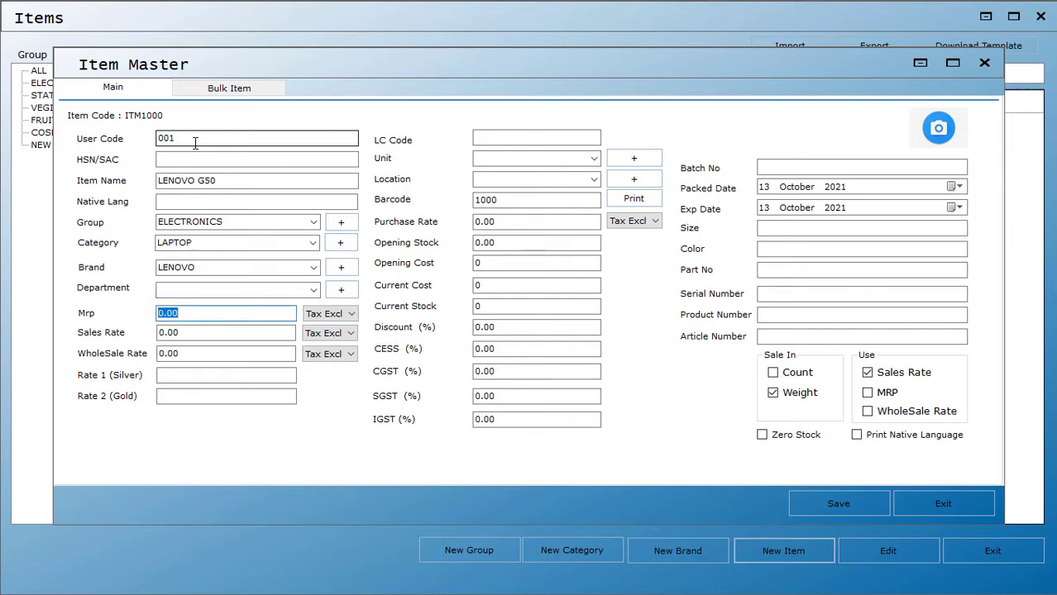
- Set the item's Mrp to 45000 and its sales rate to 43000
{"action": "type", "text": "45000"}
{"action": "key", "text": "Return"}
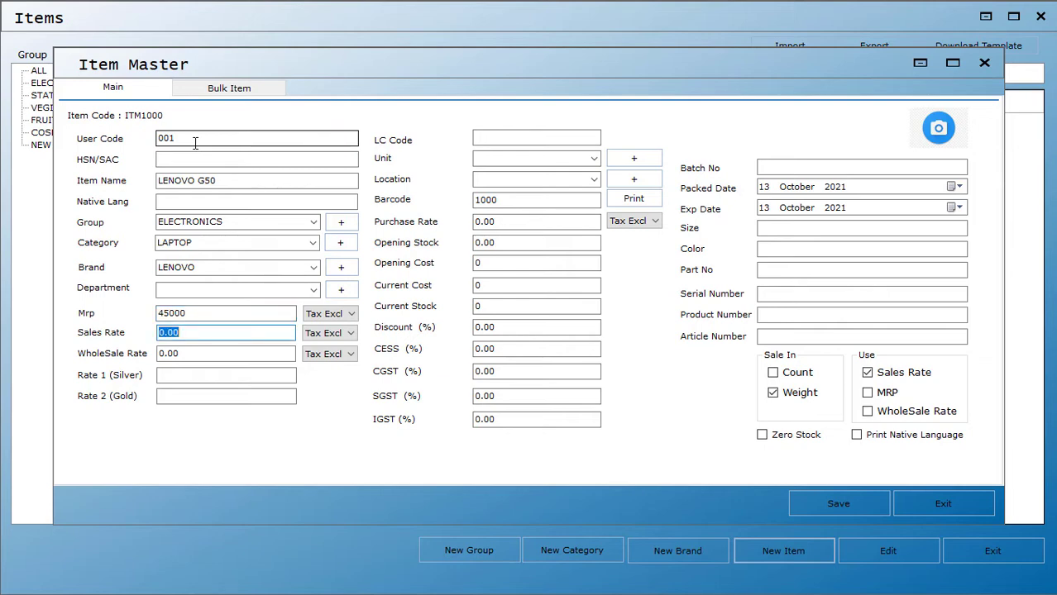
{"action": "type", "text": "43000"}
{"action": "key", "text": "Return"}
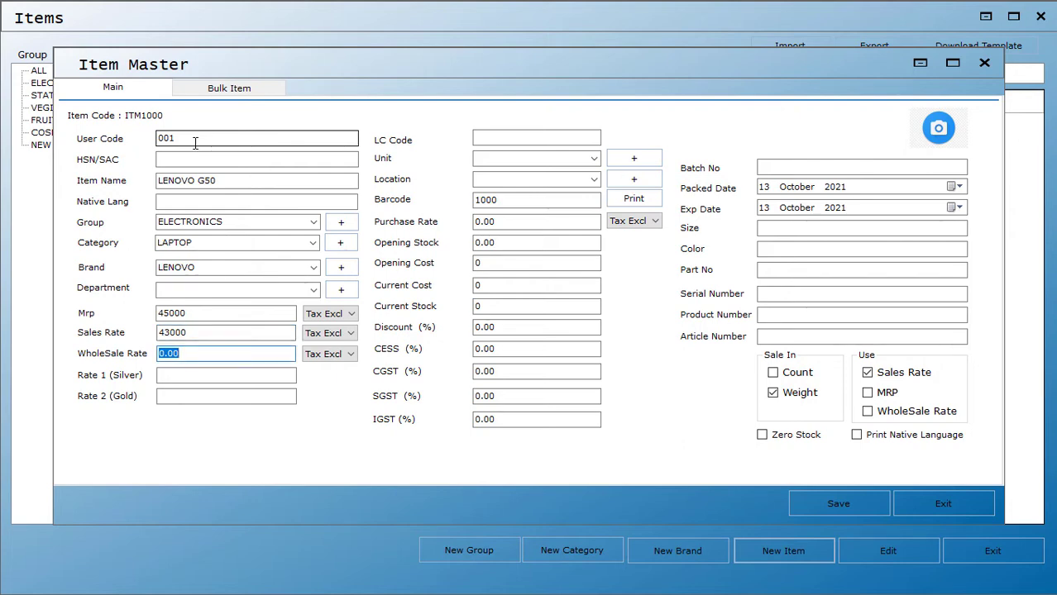
- Skip the wholesale rate, unit, location and barcode, and set the item's purchase rate to 42000
{"action": "key", "text": "Return"}
{"action": "key", "text": "Return"}
{"action": "key", "text": "Return"}
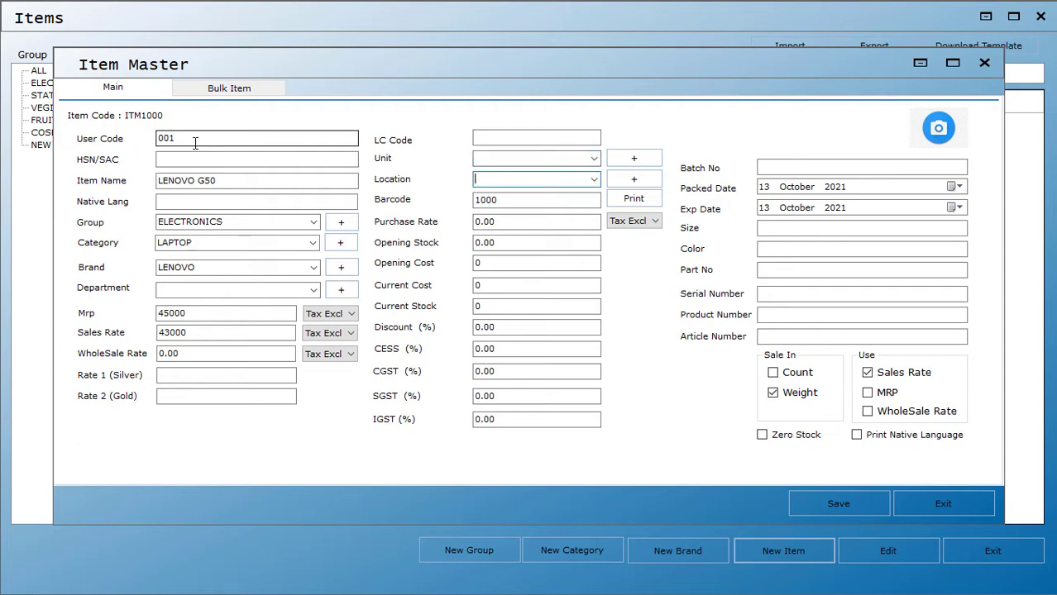
{"action": "key", "text": "Return"}
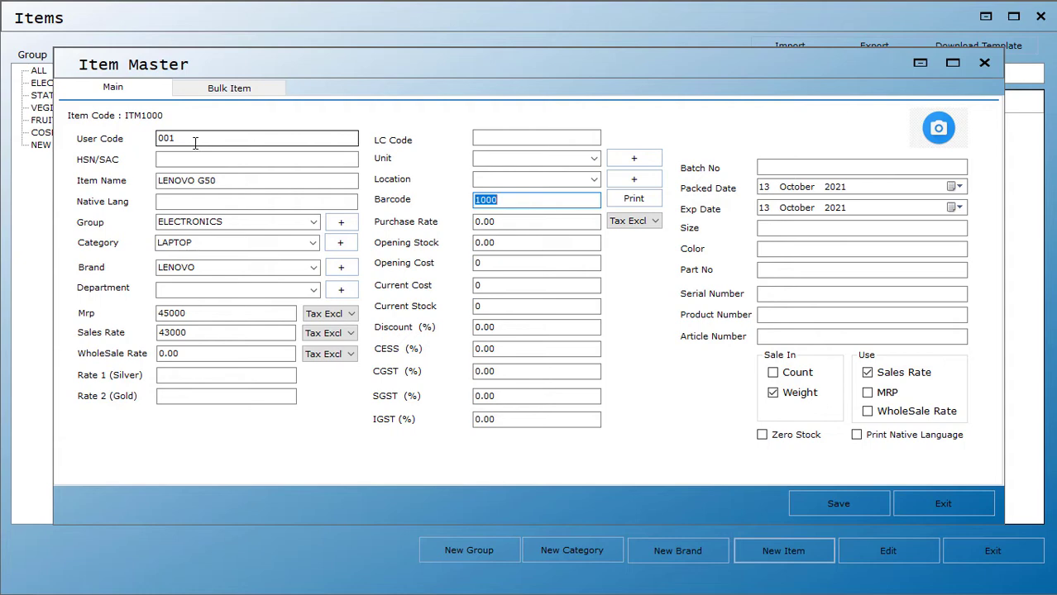
{"action": "key", "text": "Return"}
{"action": "key", "text": "Return"}
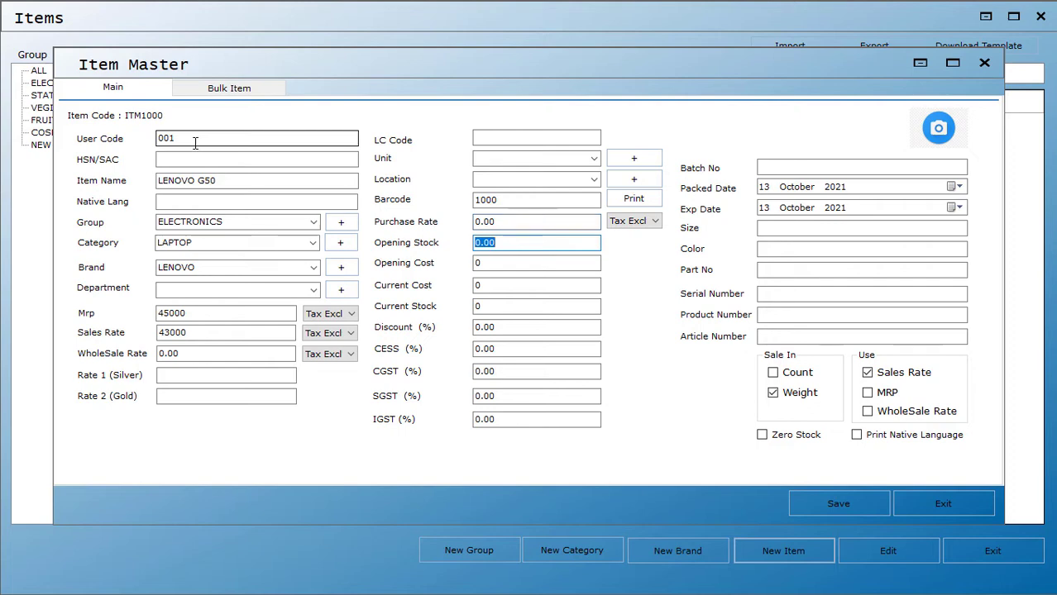
{"action": "key", "text": "Left"}
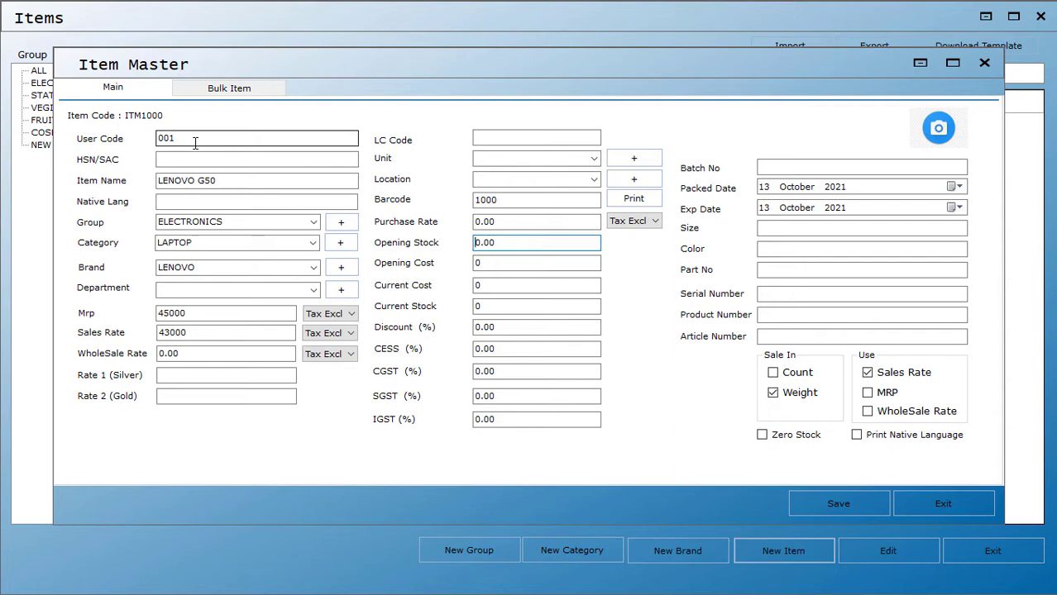
{"action": "key", "text": "shift+Tab"}
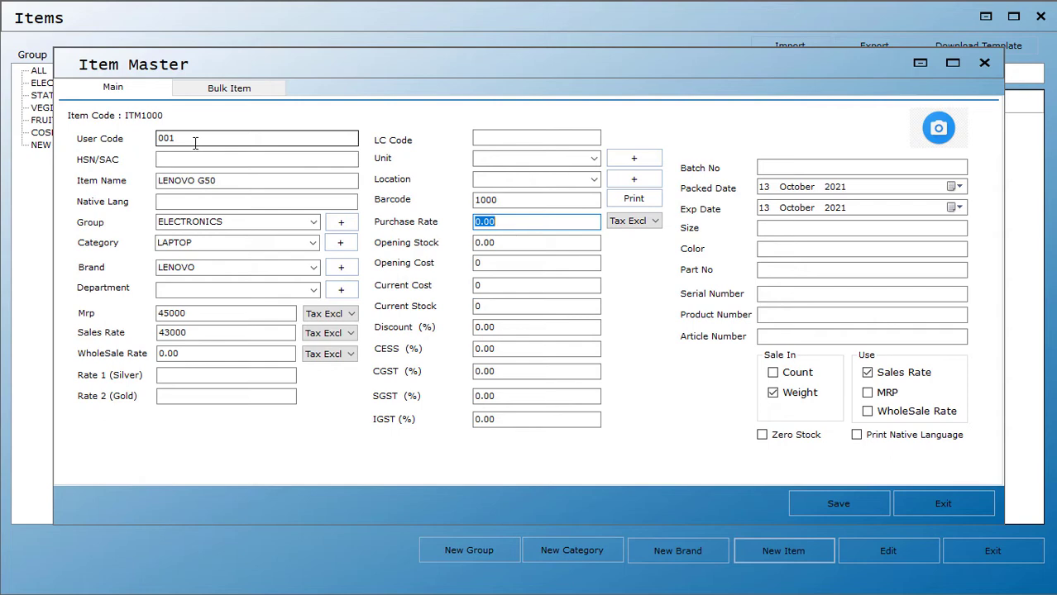
{"action": "key", "text": "shift+Tab"}
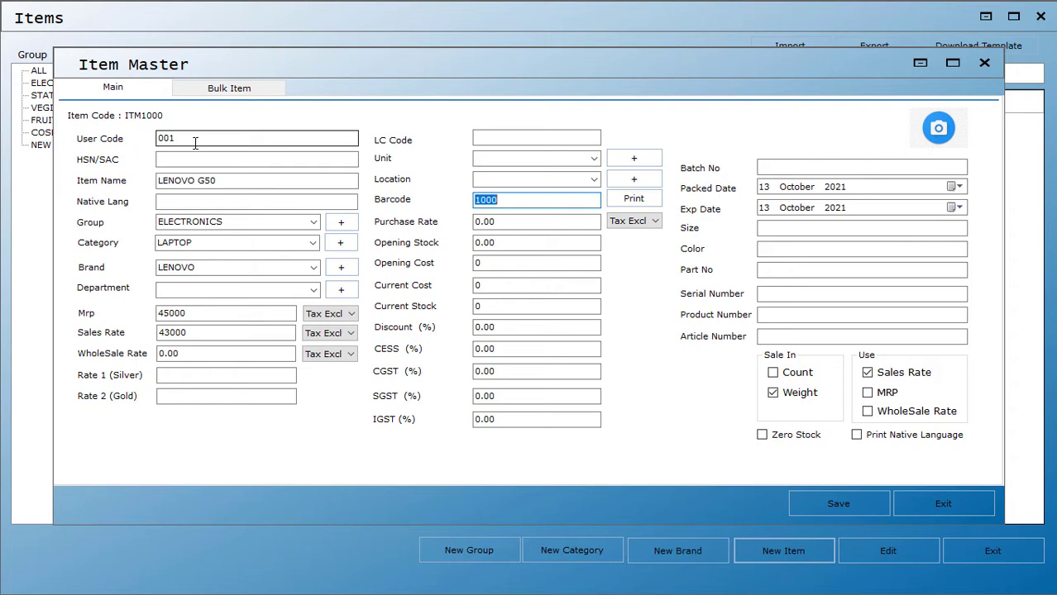
{"action": "key", "text": "Tab"}
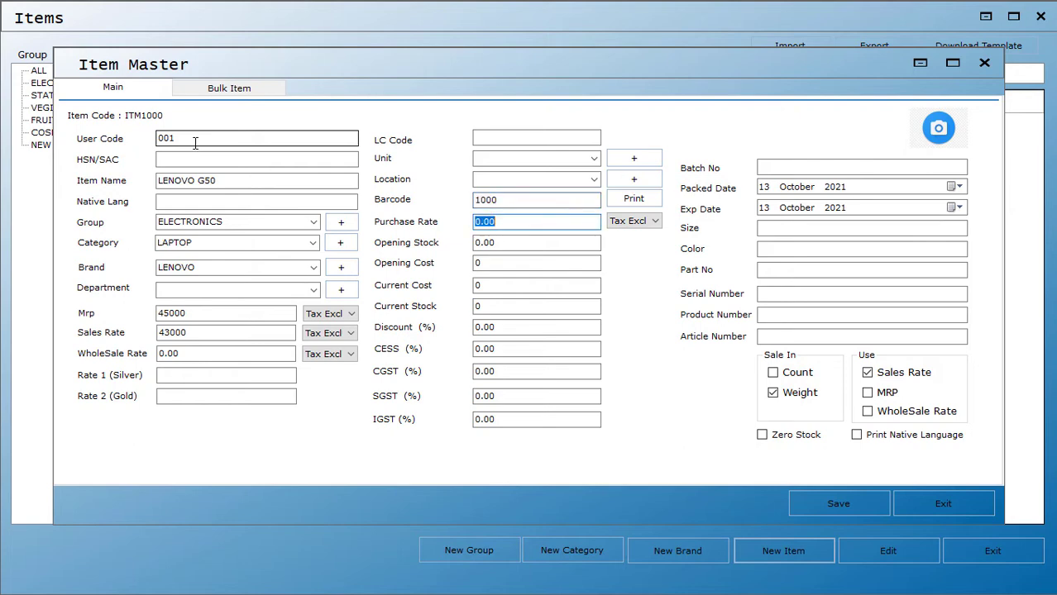
{"action": "type", "text": "42000"}
- Set the item's CESS, CGST, SGST and IGST percentages to 5 each
{"action": "key", "text": "Tab"}
{"action": "key", "text": "Tab"}
{"action": "key", "text": "Tab"}
{"action": "key", "text": "Tab"}
{"action": "key", "text": "Tab"}
{"action": "key", "text": "Tab"}
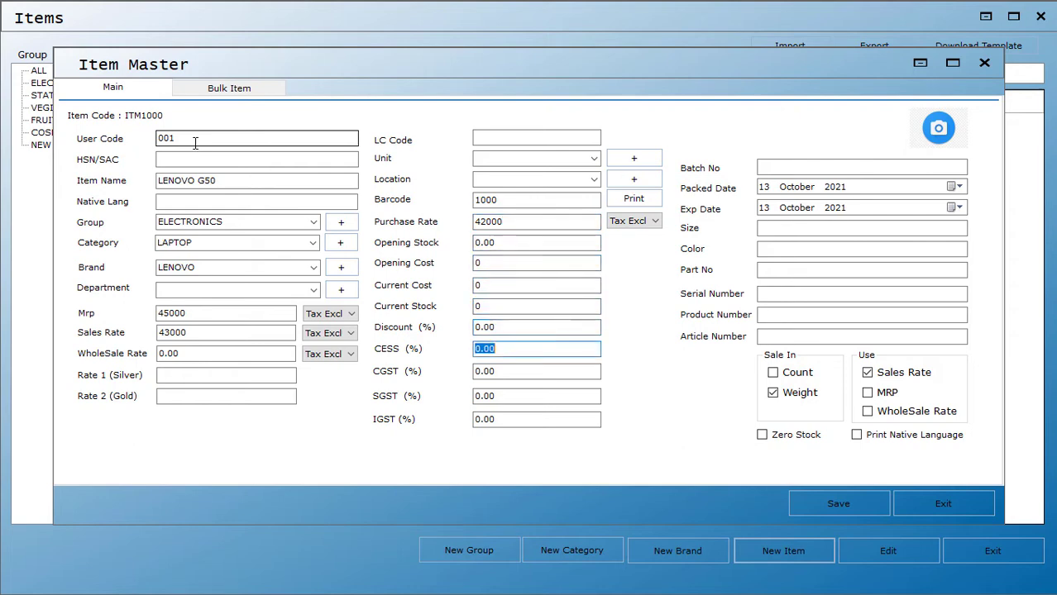
{"action": "type", "text": "5"}
{"action": "key", "text": "Tab"}
{"action": "type", "text": "5"}
{"action": "key", "text": "Tab"}
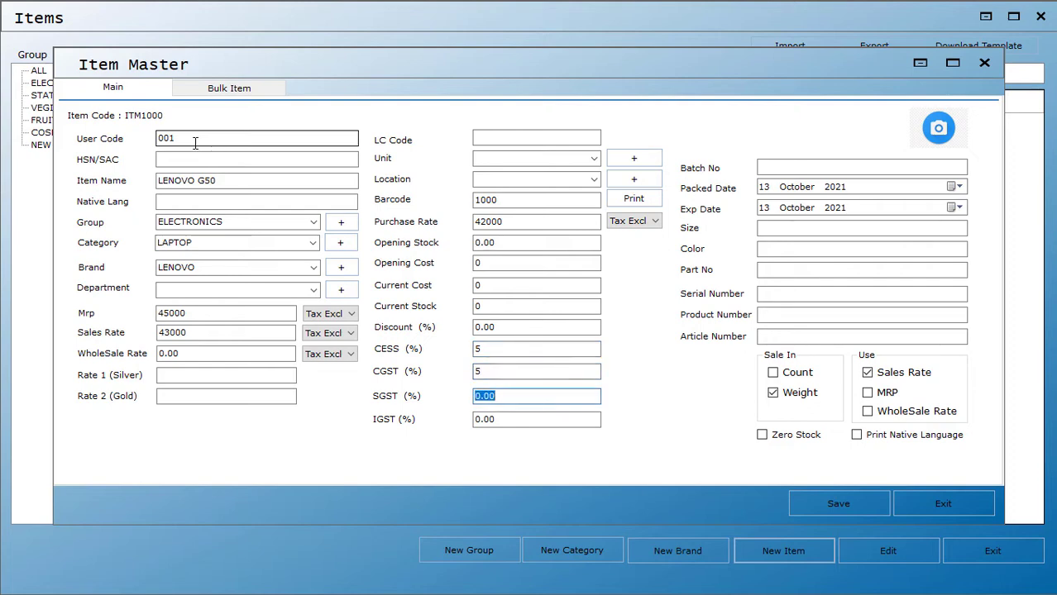
{"action": "type", "text": "5"}
{"action": "key", "text": "Tab"}
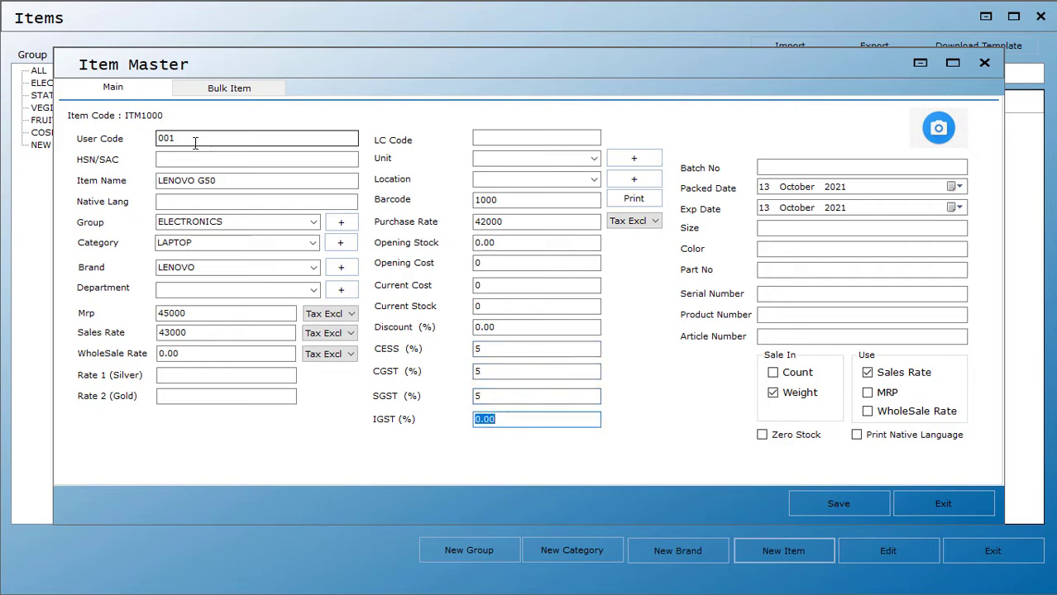
{"action": "type", "text": "5"}
- Go through the optional item fields from batch number to article number and check the sales rate
{"action": "key", "text": "Tab"}
{"action": "key", "text": "Tab"}
{"action": "key", "text": "Tab"}
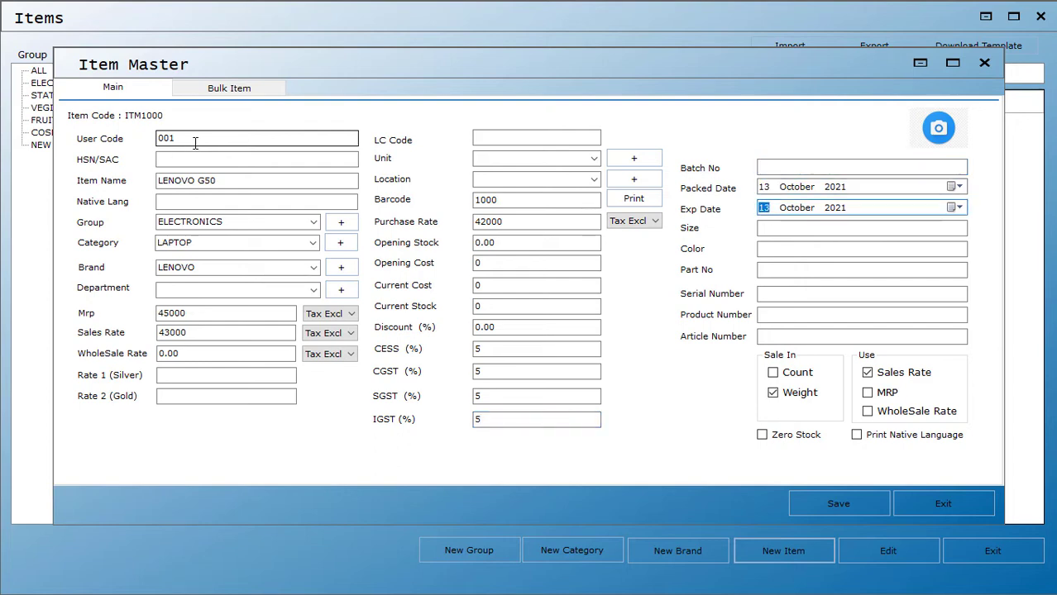
{"action": "key", "text": "Tab"}
{"action": "key", "text": "Tab"}
{"action": "key", "text": "Tab"}
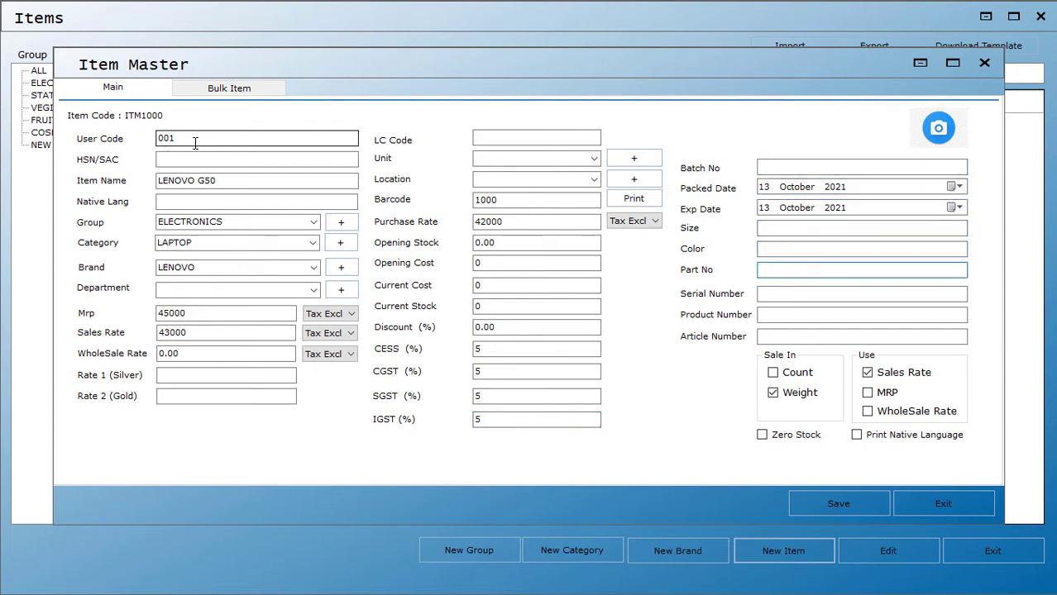
{"action": "key", "text": "Tab"}
{"action": "key", "text": "Tab"}
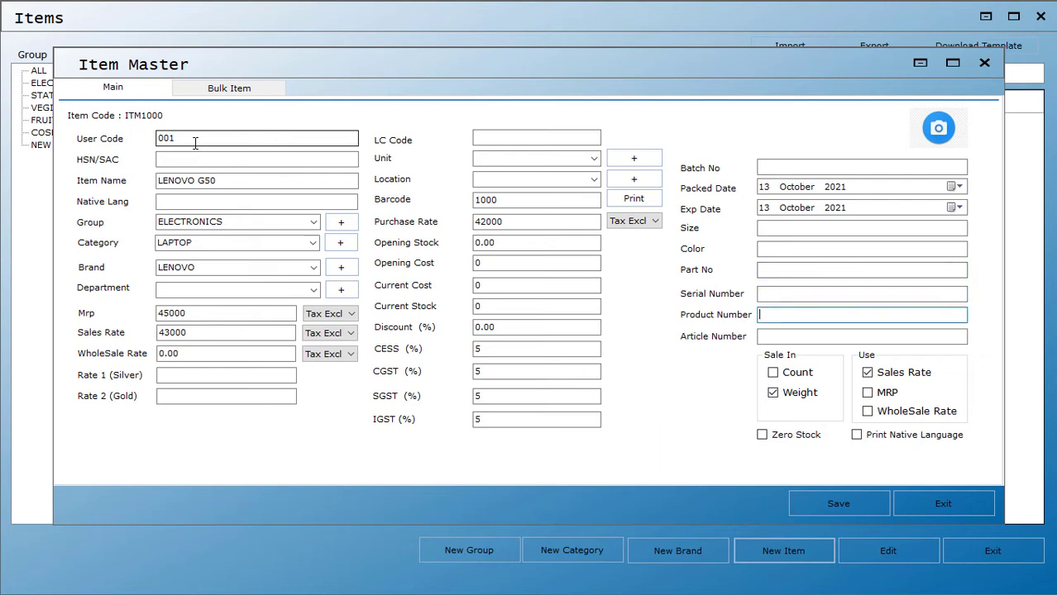
{"action": "key", "text": "Tab"}
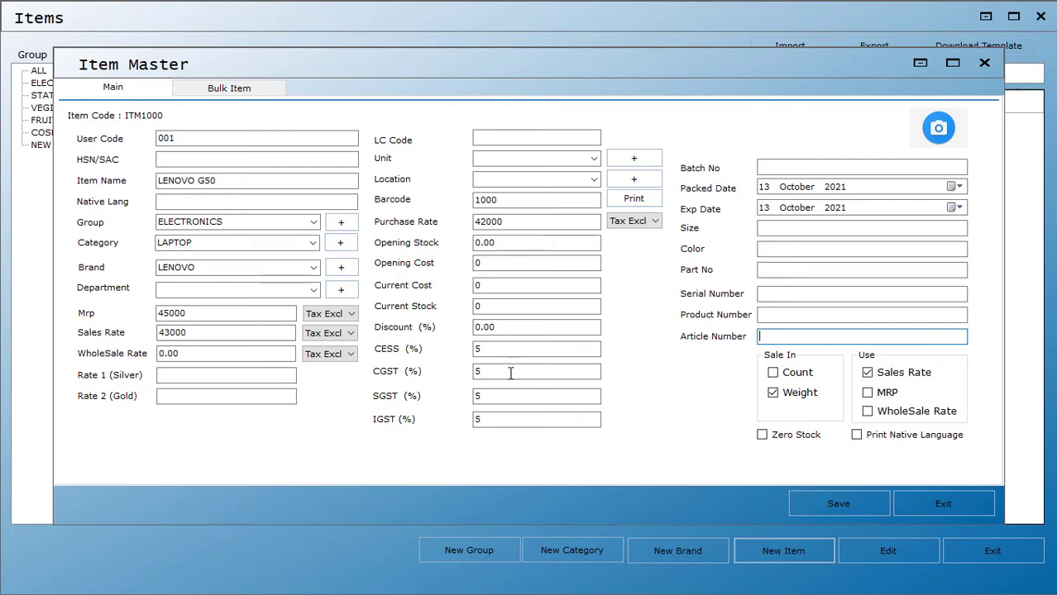
{"action": "left_click", "coordinate": [200, 332]}
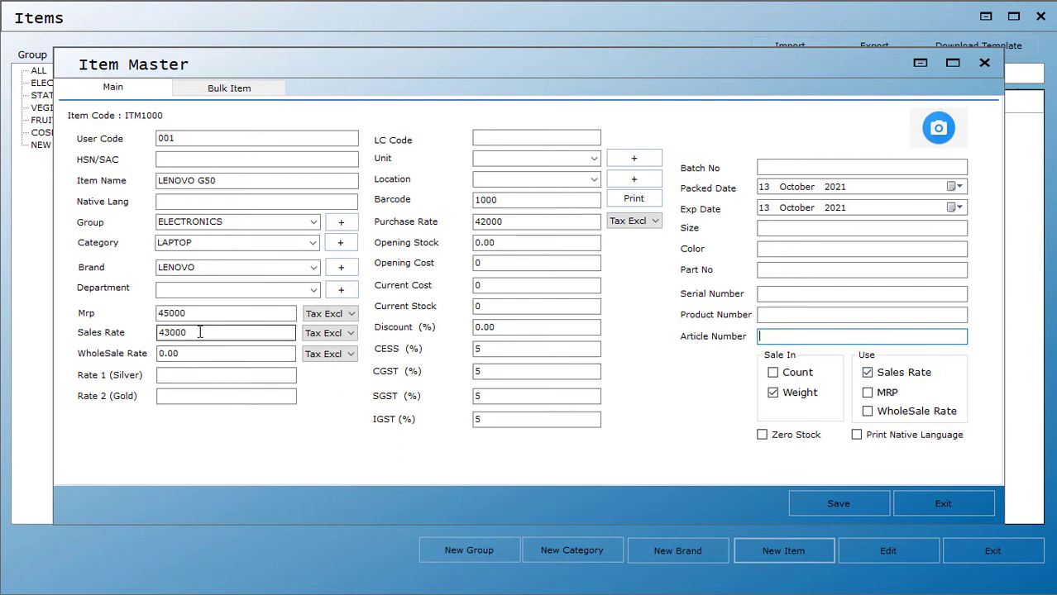
{"action": "left_click_drag", "start_coordinate": [200, 332], "coordinate": [155, 333]}
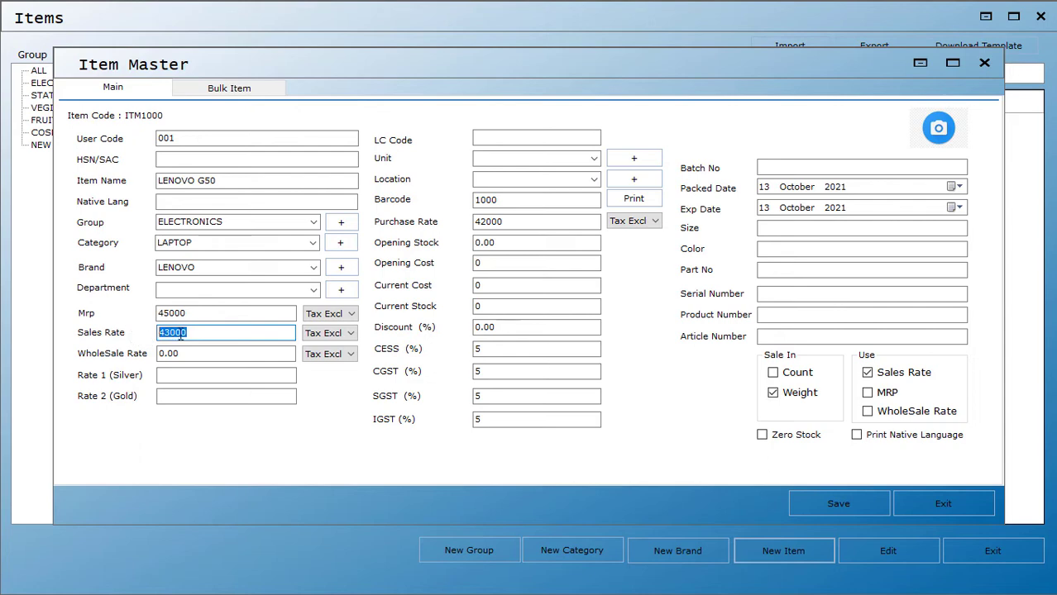
{"action": "key", "text": "BackSpace"}
{"action": "key", "text": "ctrl+z"}
- Make the LENOVO G50 item use its MRP instead of the sales rate, and save the item
{"action": "left_click", "coordinate": [868, 395]}
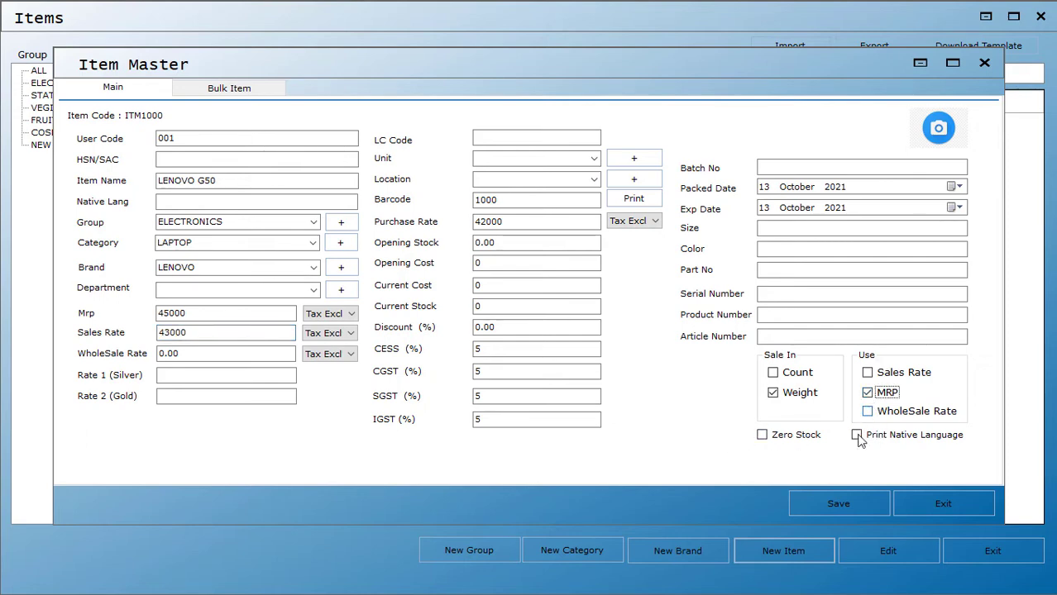
{"action": "left_click", "coordinate": [800, 499]}
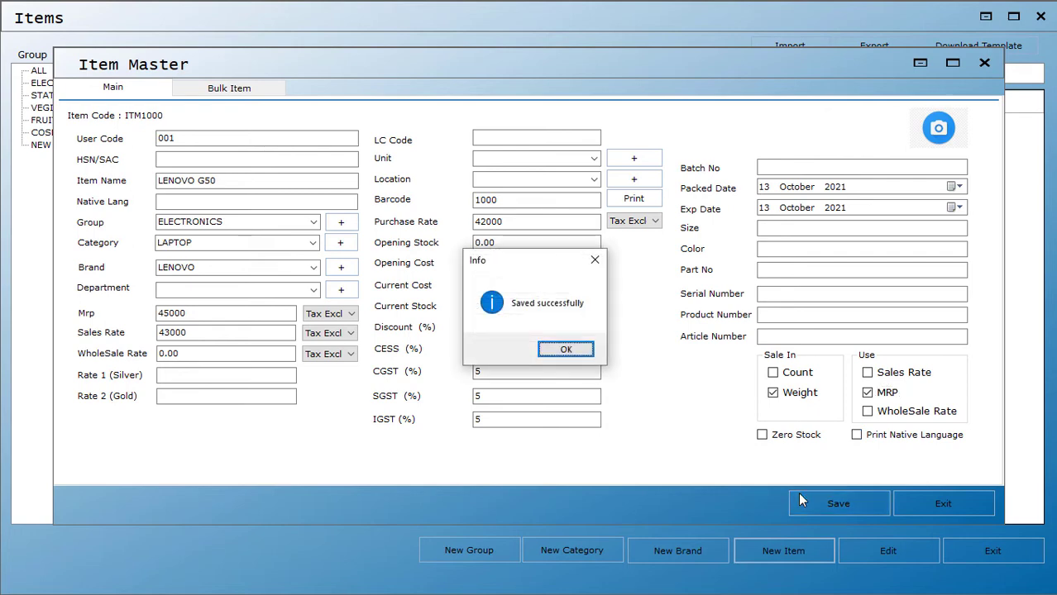
{"action": "left_click", "coordinate": [553, 352]}
- Leave the new item's user code and HSN/SAC empty and name the item APPLE BIG
{"action": "left_click", "coordinate": [174, 140]}
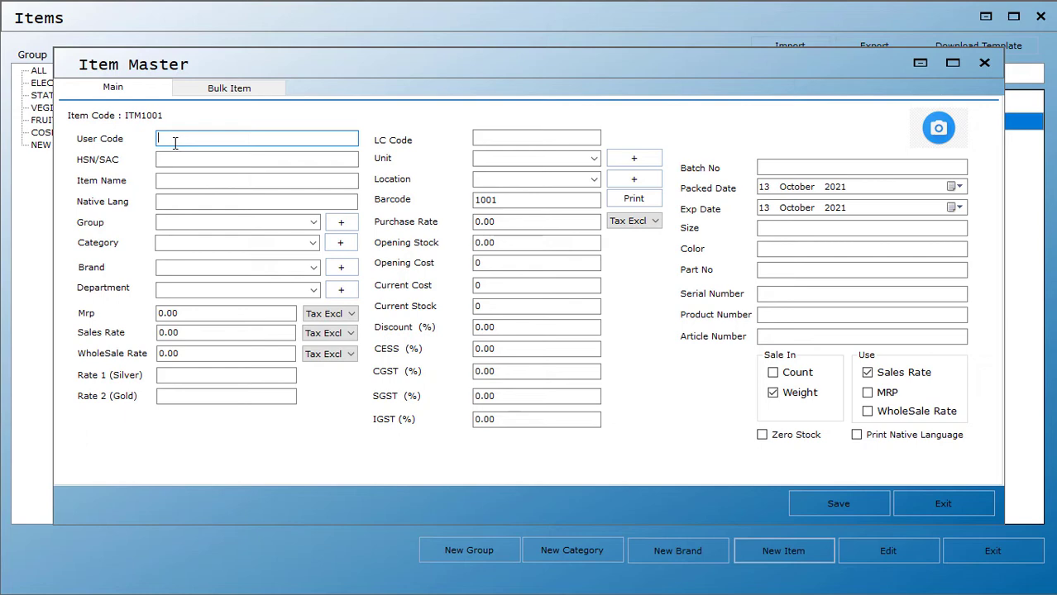
{"action": "key", "text": "Tab"}
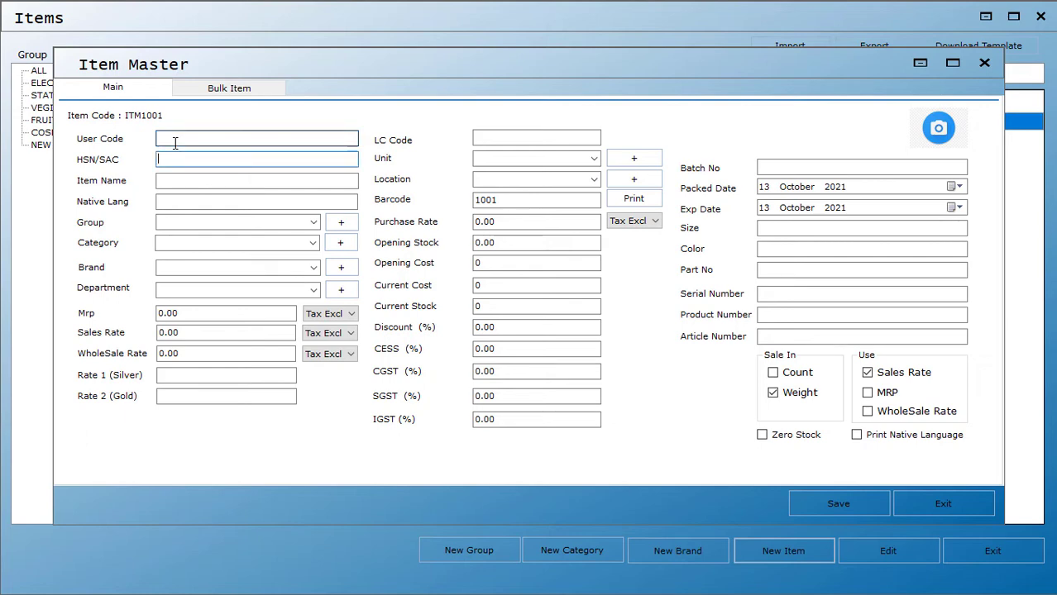
{"action": "key", "text": "Tab"}
{"action": "type", "text": "A"}
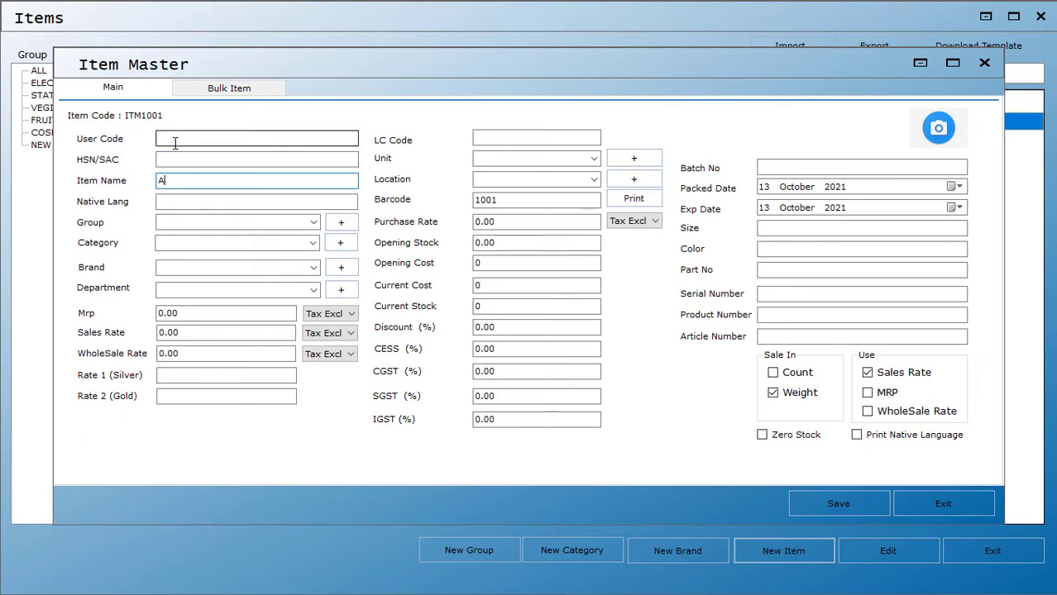
{"action": "type", "text": "PPLE BIG"}
{"action": "key", "text": "Tab"}
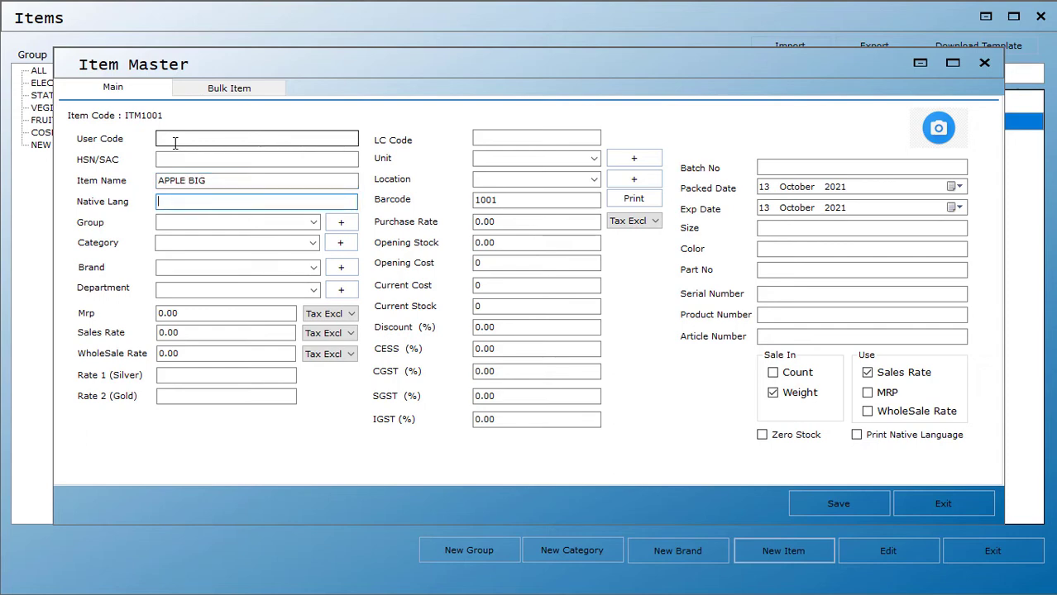
- Leave the native language name empty and assign the APPLE BIG item to the FRUITS group
{"action": "key", "text": "Tab"}
{"action": "type", "text": "FR"}
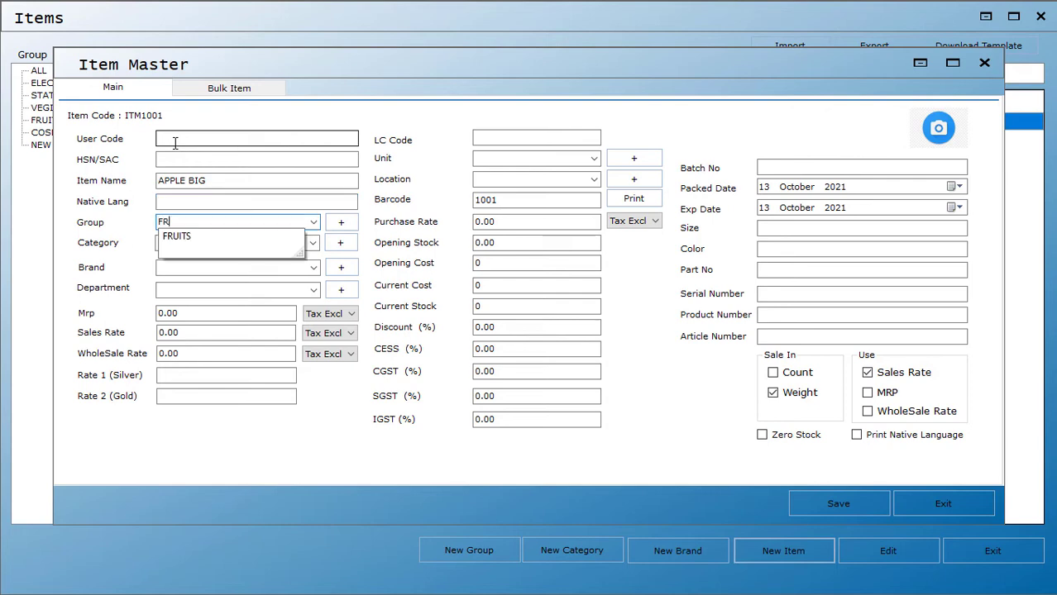
{"action": "type", "text": "UI"}
{"action": "key", "text": "Down"}
{"action": "key", "text": "Return"}
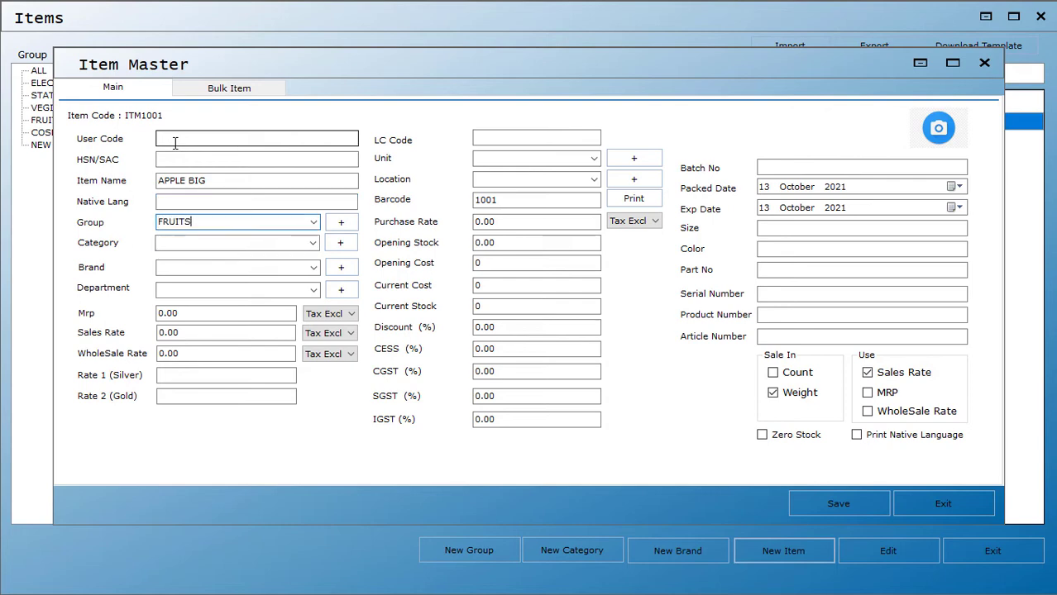
- Skip the category, brand, department and Mrp of APPLE BIG and set its sales rate to 50
{"action": "key", "text": "Tab"}
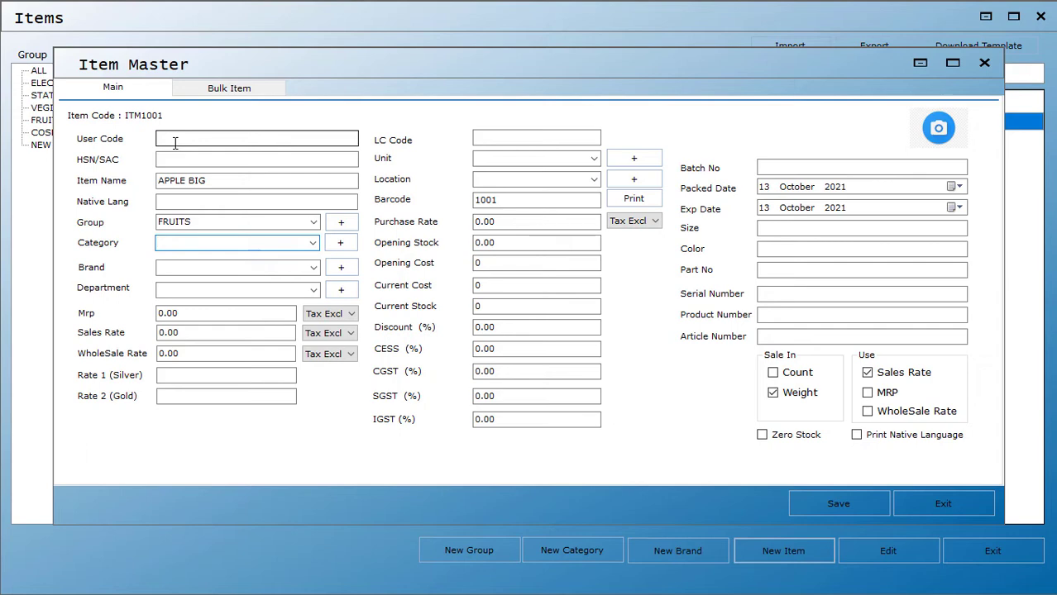
{"action": "key", "text": "Tab"}
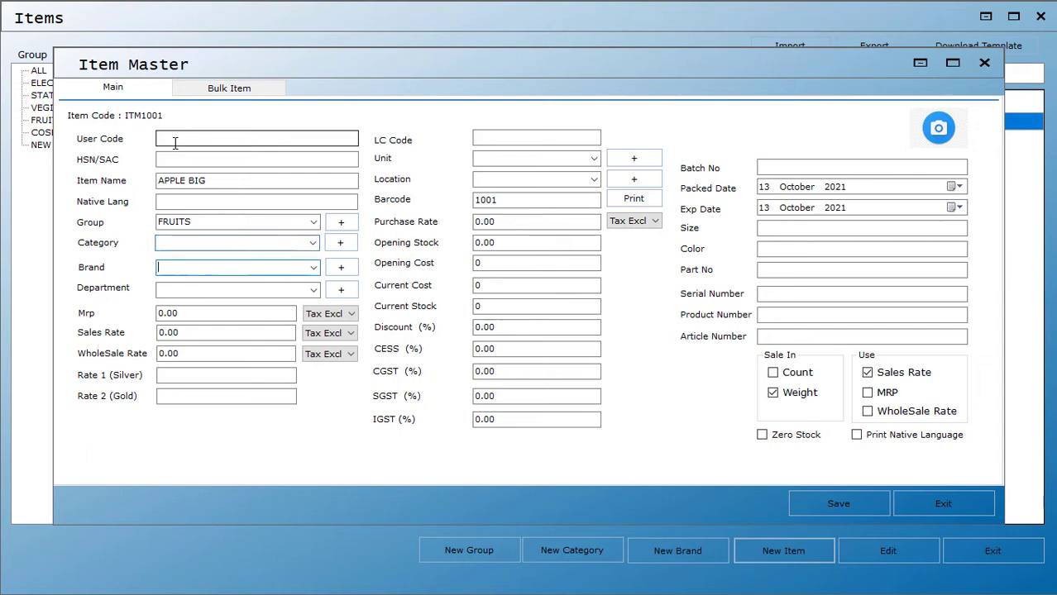
{"action": "key", "text": "Tab"}
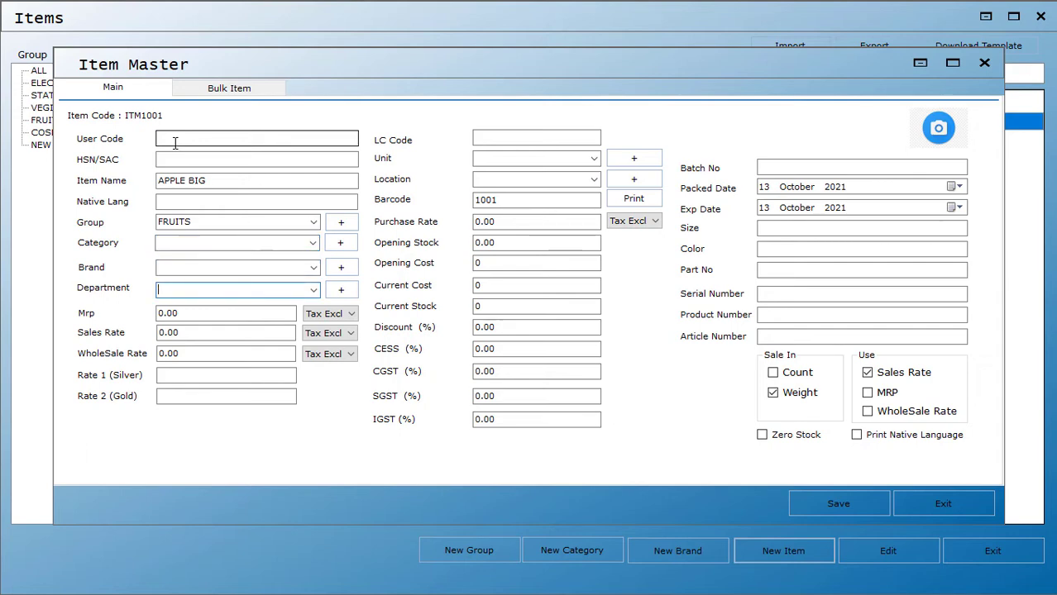
{"action": "key", "text": "Tab"}
{"action": "key", "text": "Tab"}
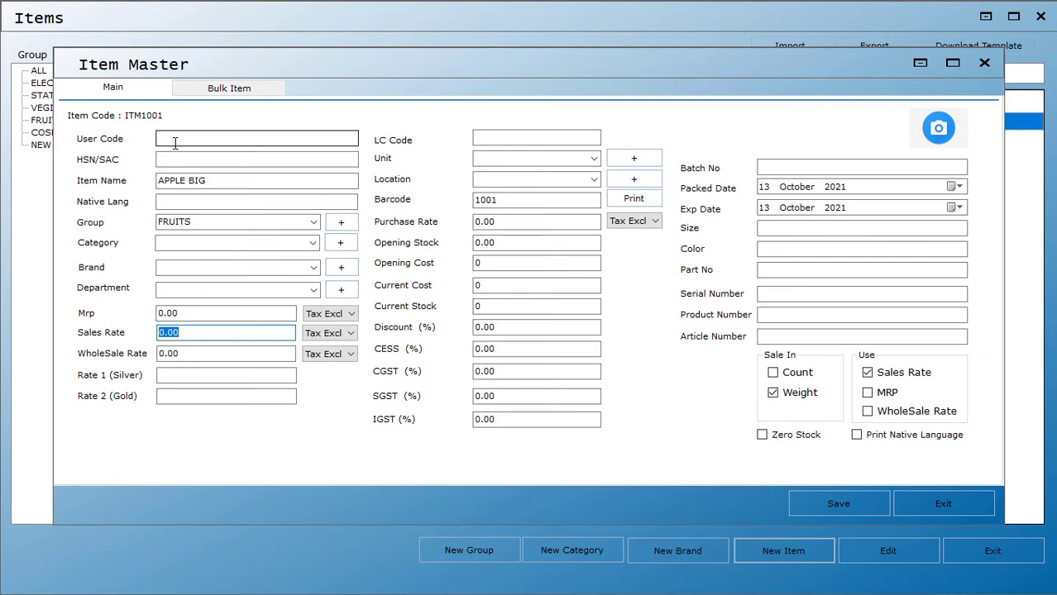
{"action": "type", "text": "50"}
{"action": "key", "text": "Tab"}
- Skip the wholesale rate through barcode fields of APPLE BIG and set its purchase rate to 30
{"action": "key", "text": "Tab"}
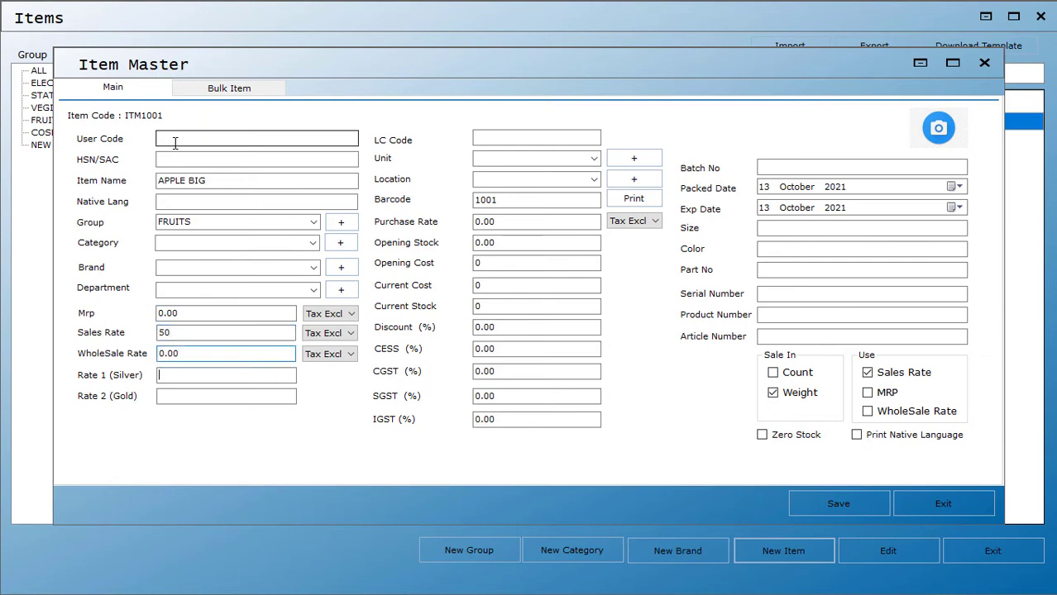
{"action": "key", "text": "Tab"}
{"action": "key", "text": "Tab"}
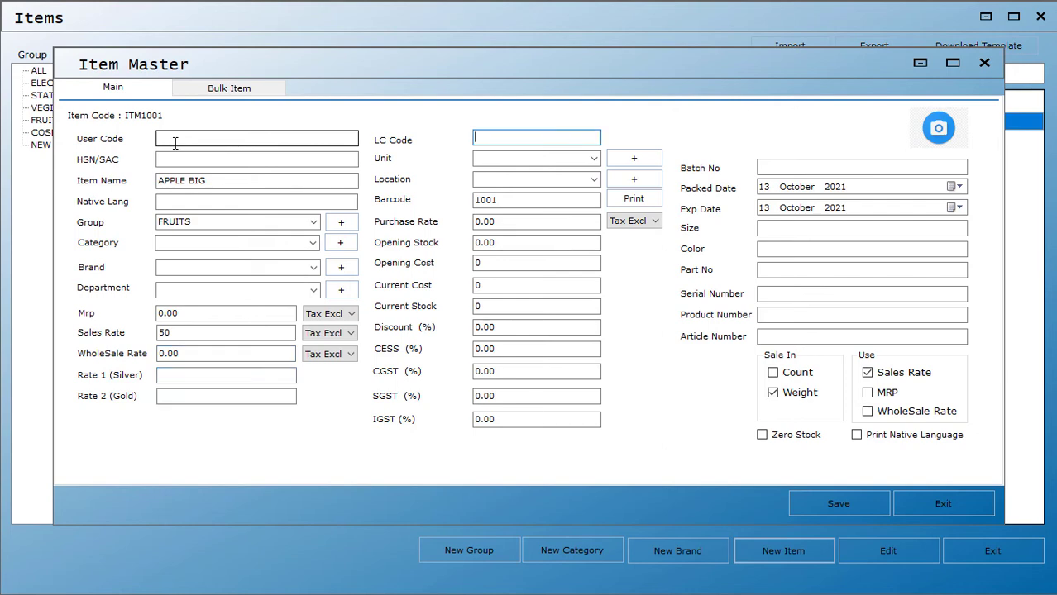
{"action": "key", "text": "Tab"}
{"action": "key", "text": "Tab"}
{"action": "key", "text": "Tab"}
{"action": "key", "text": "Tab"}
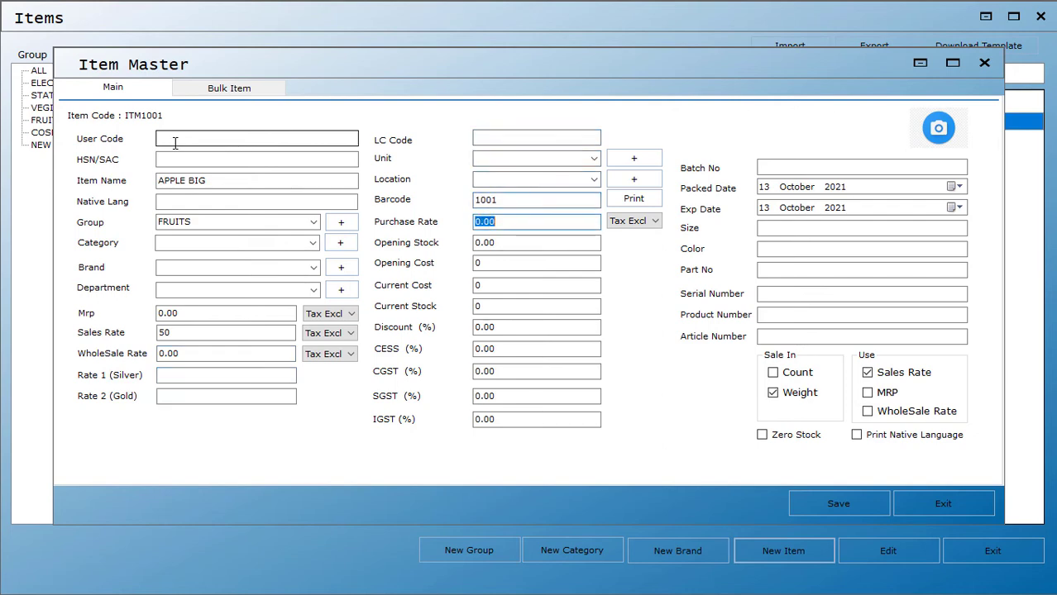
{"action": "type", "text": "30"}
- Leave the stock and cost fields of APPLE BIG at their defaults and save the item
{"action": "key", "text": "Tab"}
{"action": "key", "text": "Tab"}
{"action": "key", "text": "Tab"}
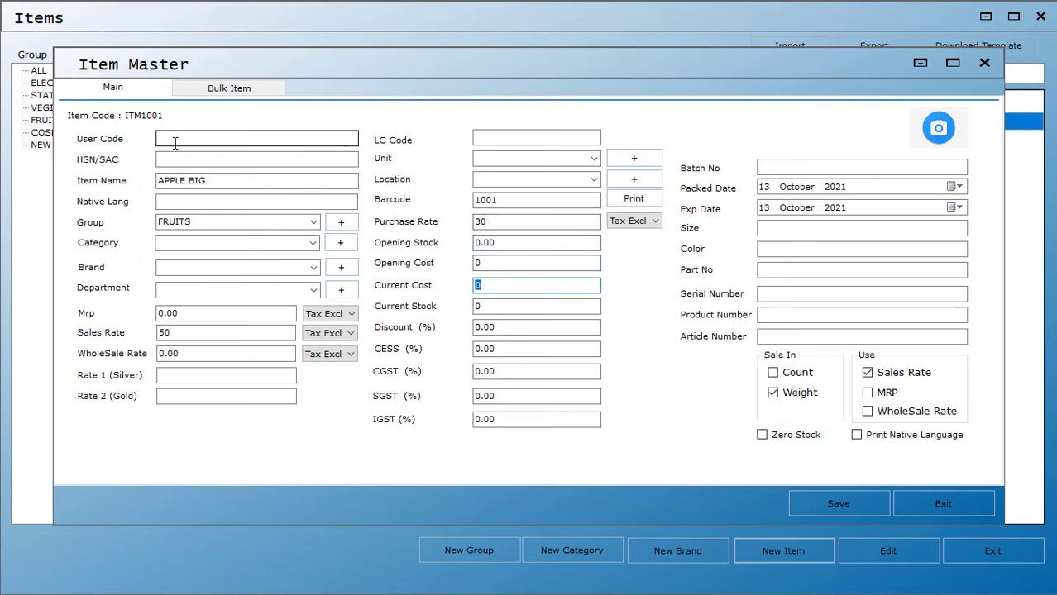
{"action": "key", "text": "Tab"}
{"action": "key", "text": "Tab"}
{"action": "key", "text": "ctrl+s"}
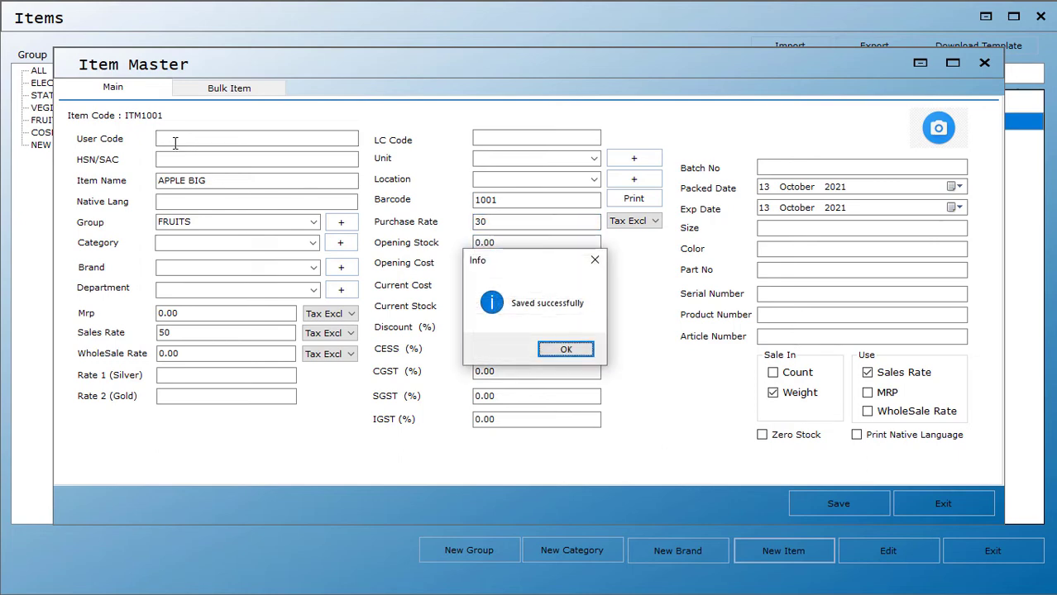
{"action": "key", "text": "Return"}
- Name the next new item PONDS 50G and assign it to the COSMETICS group
{"action": "key", "text": "Tab"}
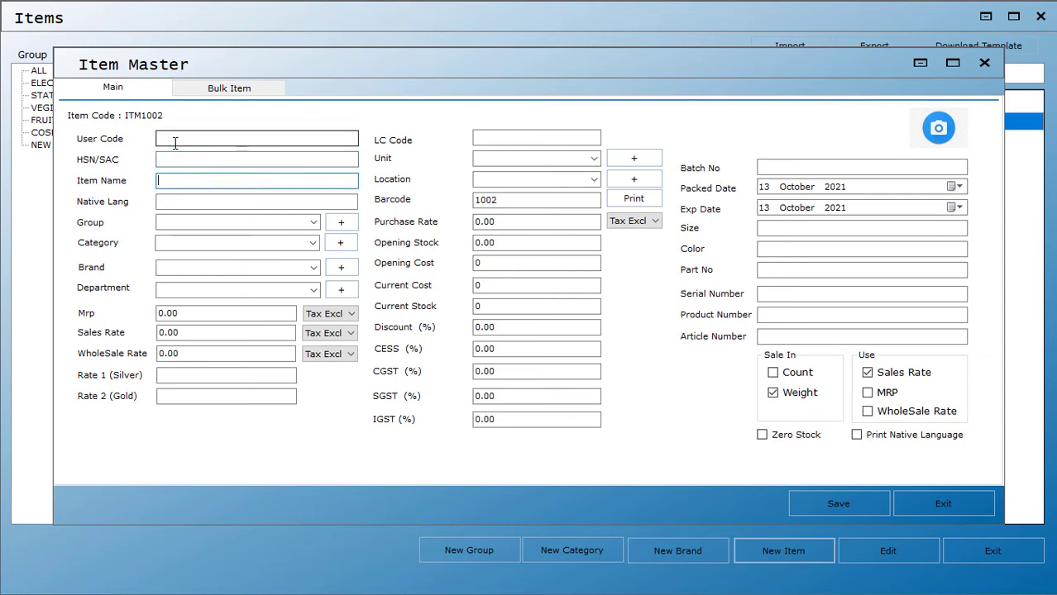
{"action": "type", "text": "PONDS 50G"}
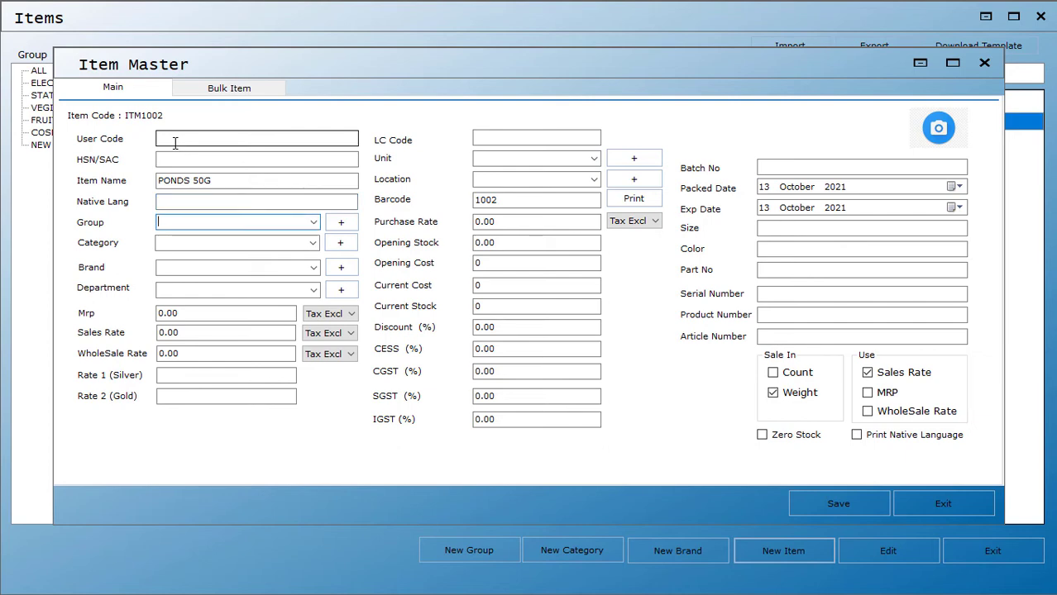
{"action": "type", "text": "COS"}
{"action": "key", "text": "Down"}
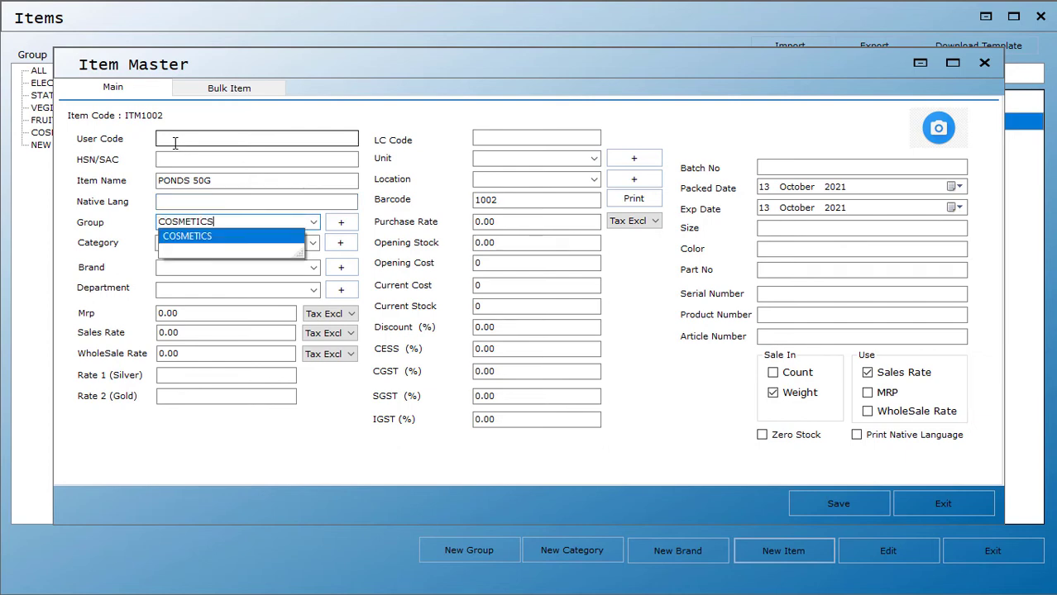
{"action": "key", "text": "Return"}
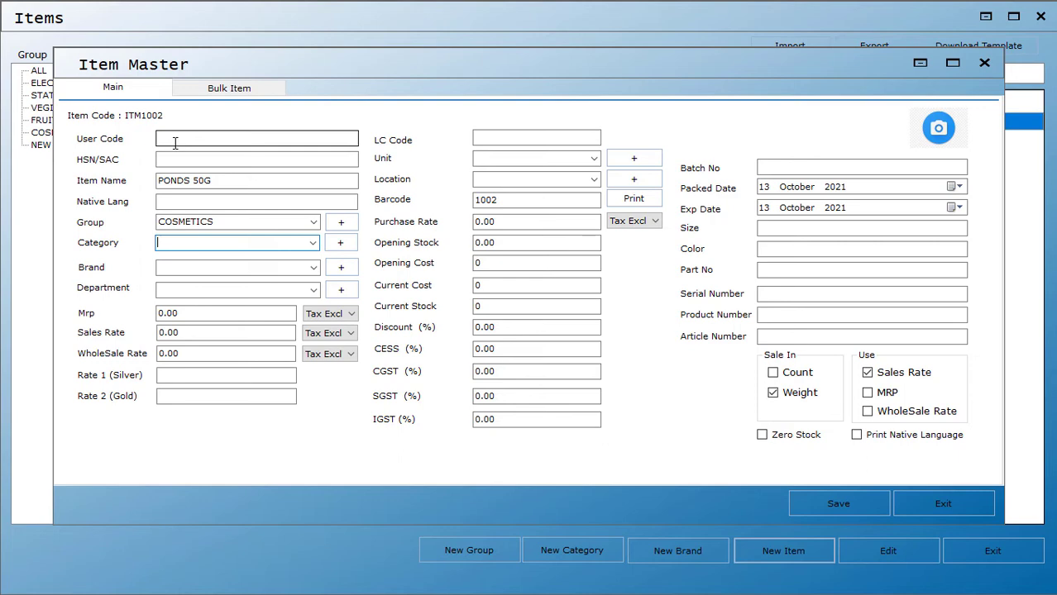
- Create a new category named POWDER from the item's category field and return to the item form
{"action": "key", "text": "BackSpace"}
{"action": "key", "text": "BackSpace"}
{"action": "key", "text": "Return"}
{"action": "type", "text": "PO"}
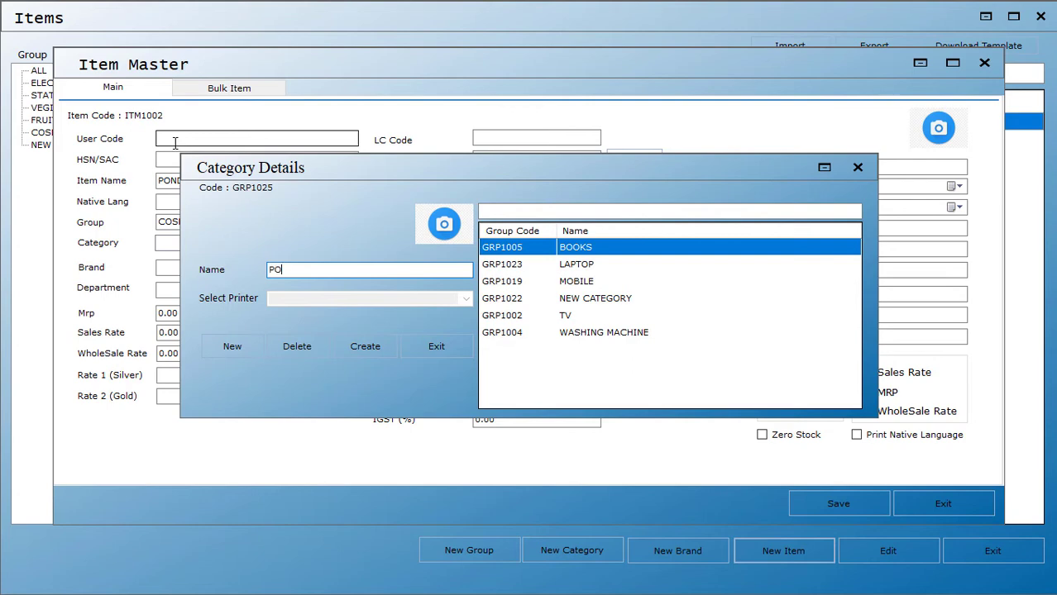
{"action": "type", "text": "WDER"}
{"action": "key", "text": "Return"}
{"action": "key", "text": "Return"}
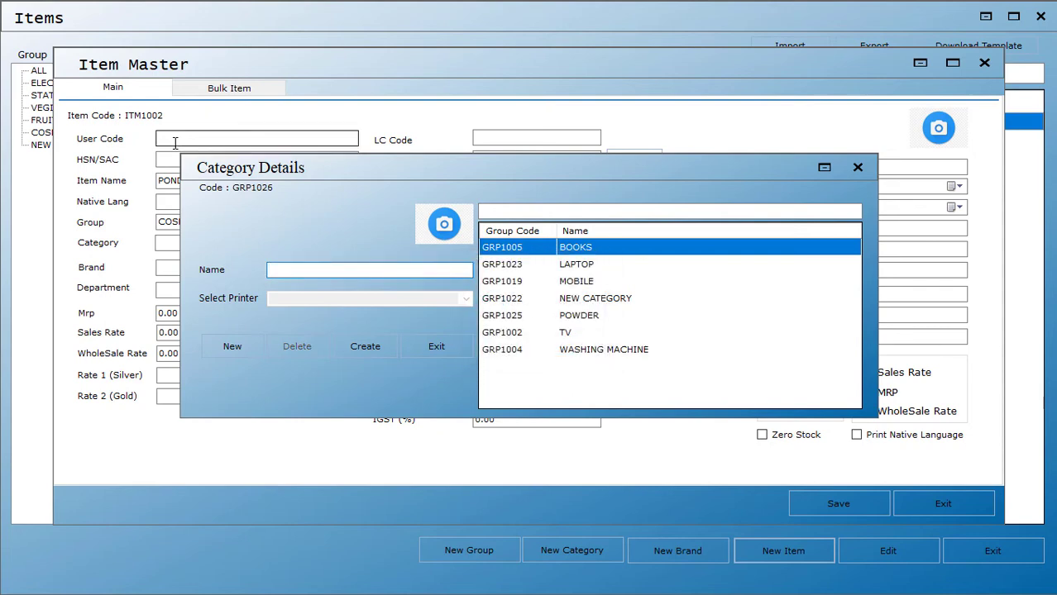
{"action": "key", "text": "Escape"}
- Assign the POWDER category to the PONDS 50G item
{"action": "type", "text": "POW"}
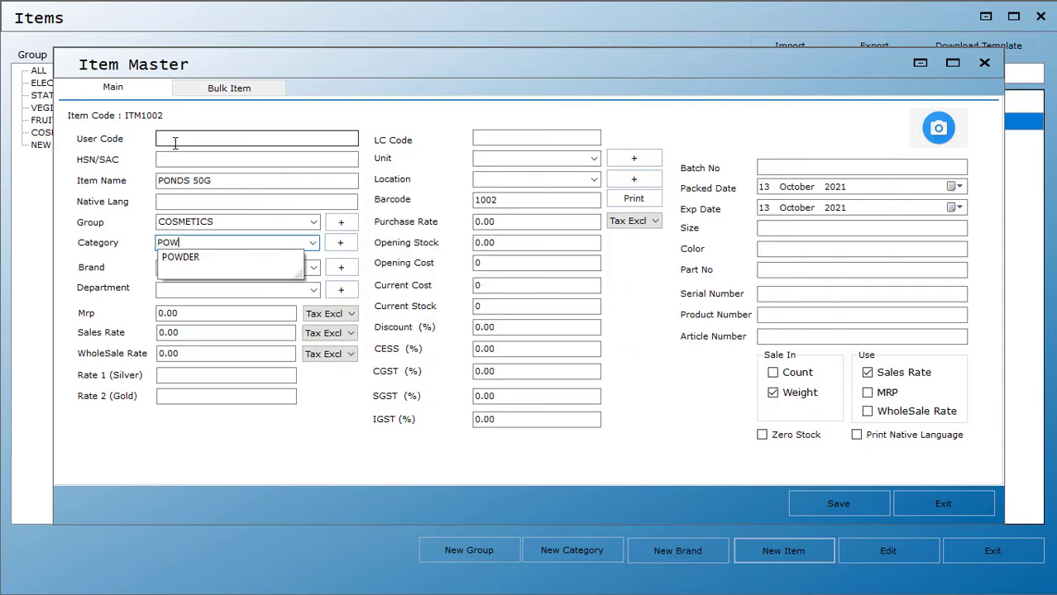
{"action": "key", "text": "Down"}
{"action": "key", "text": "Return"}
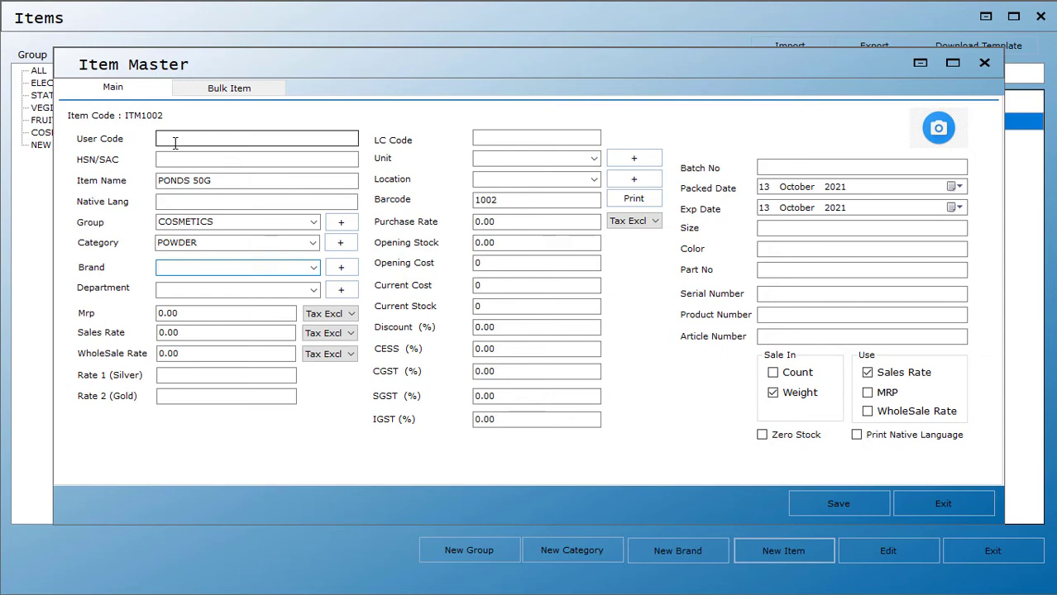
- Create a new brand named PONDS from the item's brand field and return to the item form
{"action": "key", "text": "Return"}
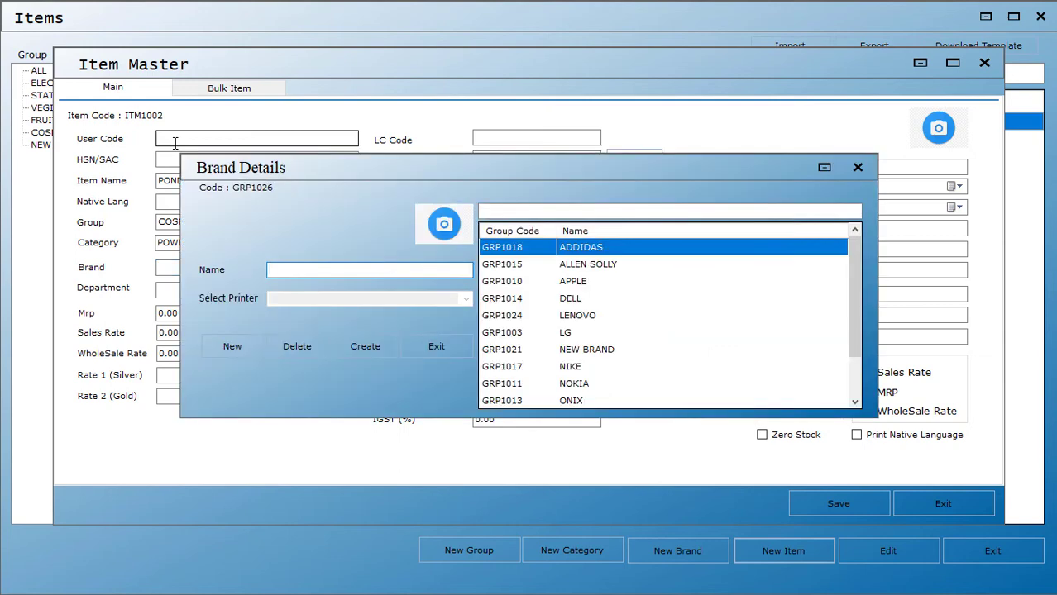
{"action": "type", "text": "PONDS"}
{"action": "key", "text": "Tab"}
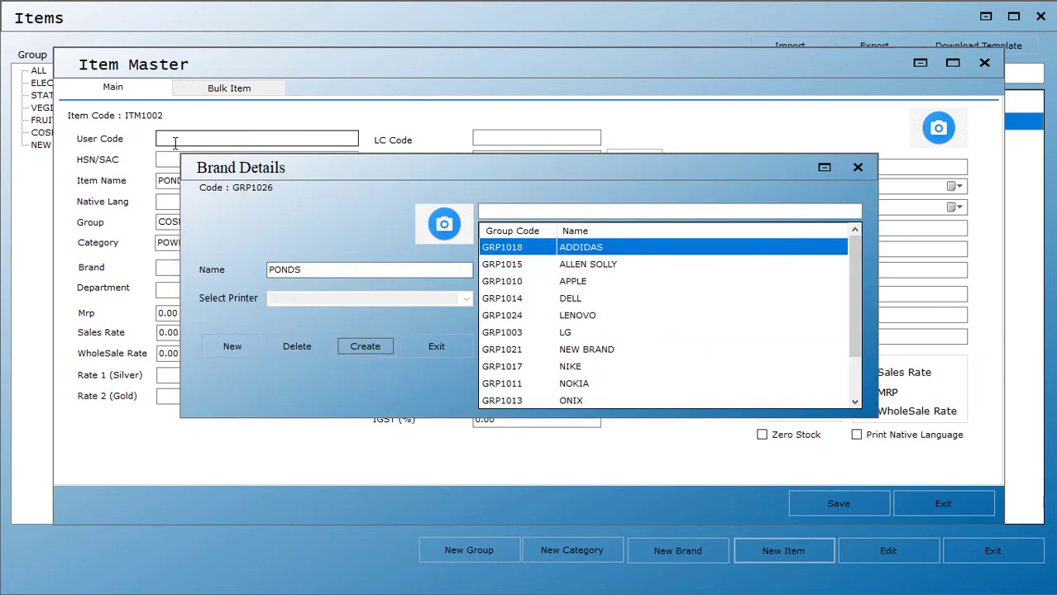
{"action": "key", "text": "Return"}
{"action": "key", "text": "Return"}
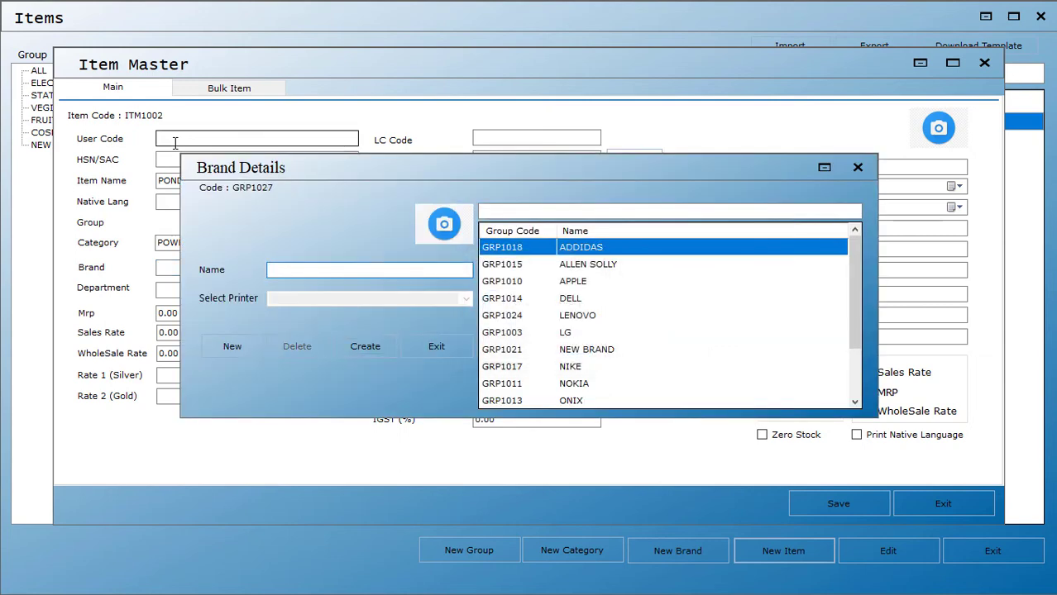
{"action": "key", "text": "Escape"}
- Assign the PONDS brand to the PONDS 50G item
{"action": "type", "text": "PO"}
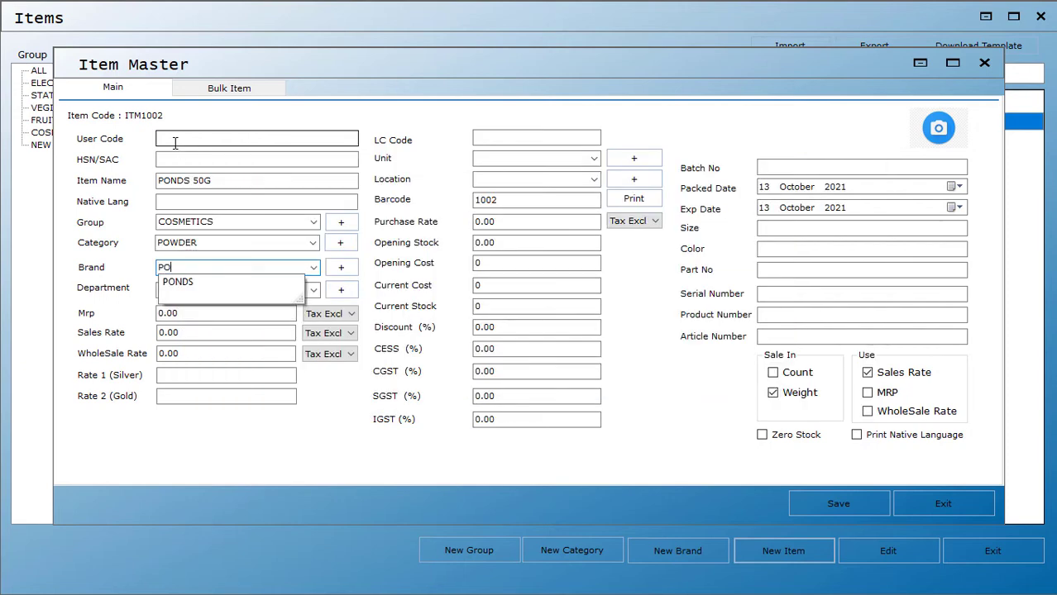
{"action": "key", "text": "Return"}
{"action": "key", "text": "Return"}
- Skip the department and Mrp of PONDS 50G and set its sales rate to 25
{"action": "key", "text": "Return"}
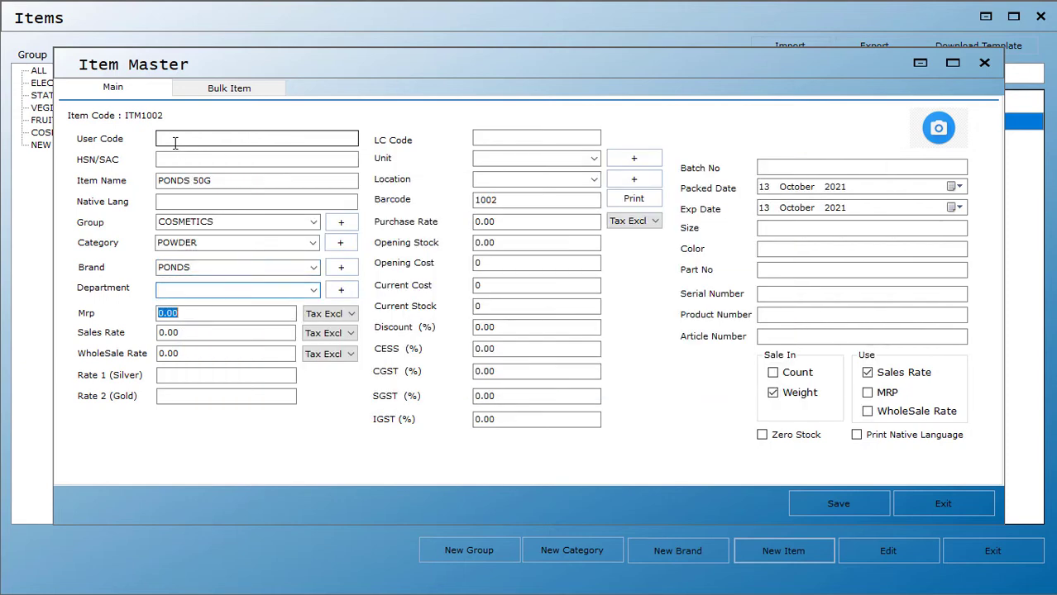
{"action": "key", "text": "Return"}
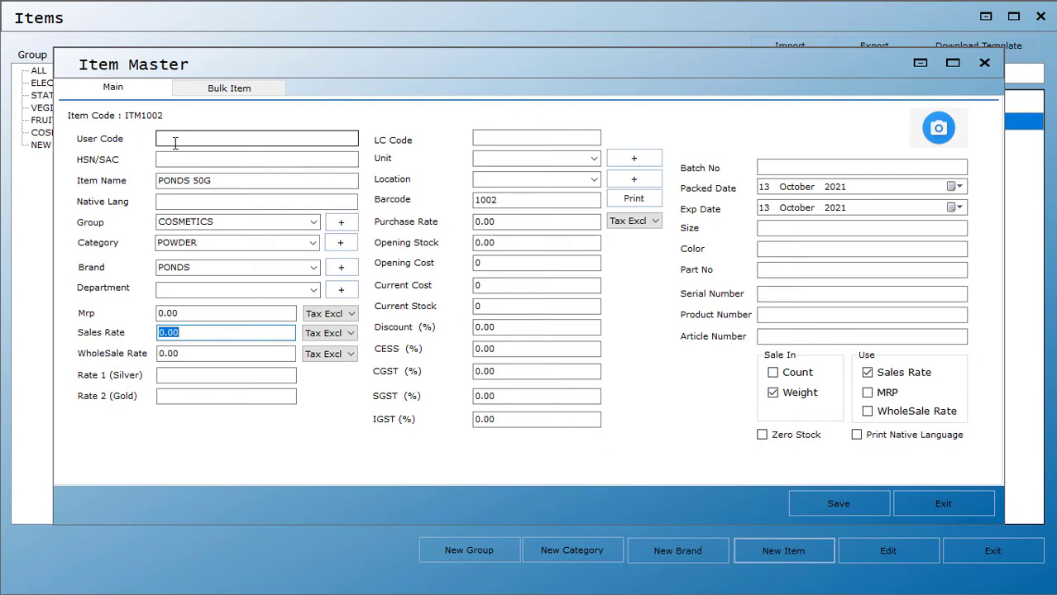
{"action": "type", "text": "25"}
{"action": "key", "text": "Return"}
- Skip the wholesale rate through barcode fields of PONDS 50G, set its purchase rate to 20, and leave the opening stock and cost at their defaults
{"action": "key", "text": "Return"}
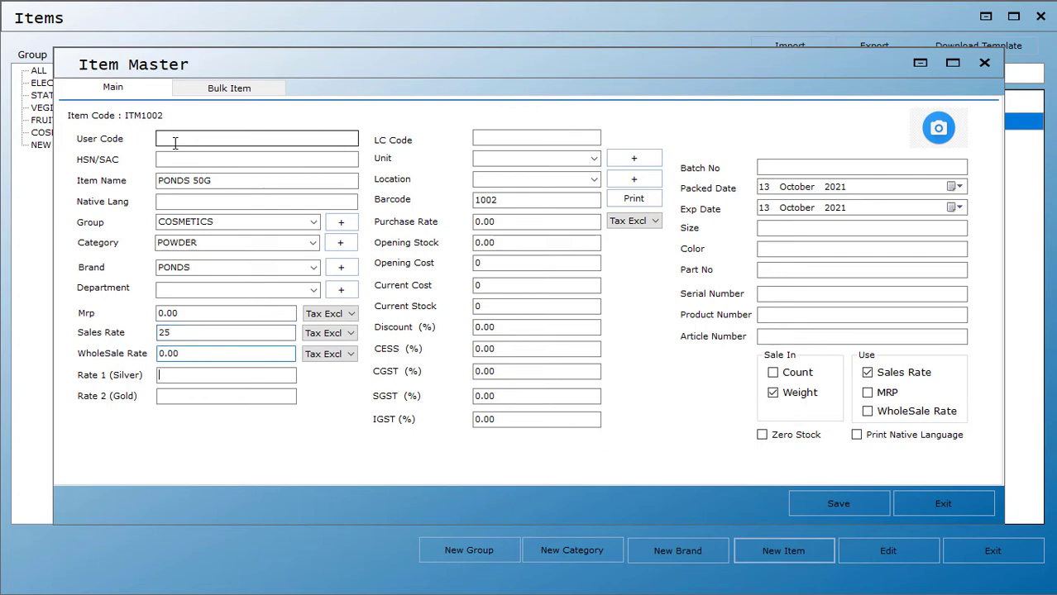
{"action": "key", "text": "Return"}
{"action": "key", "text": "Return"}
{"action": "key", "text": "Return"}
{"action": "key", "text": "Return"}
{"action": "key", "text": "Return"}
{"action": "key", "text": "Return"}
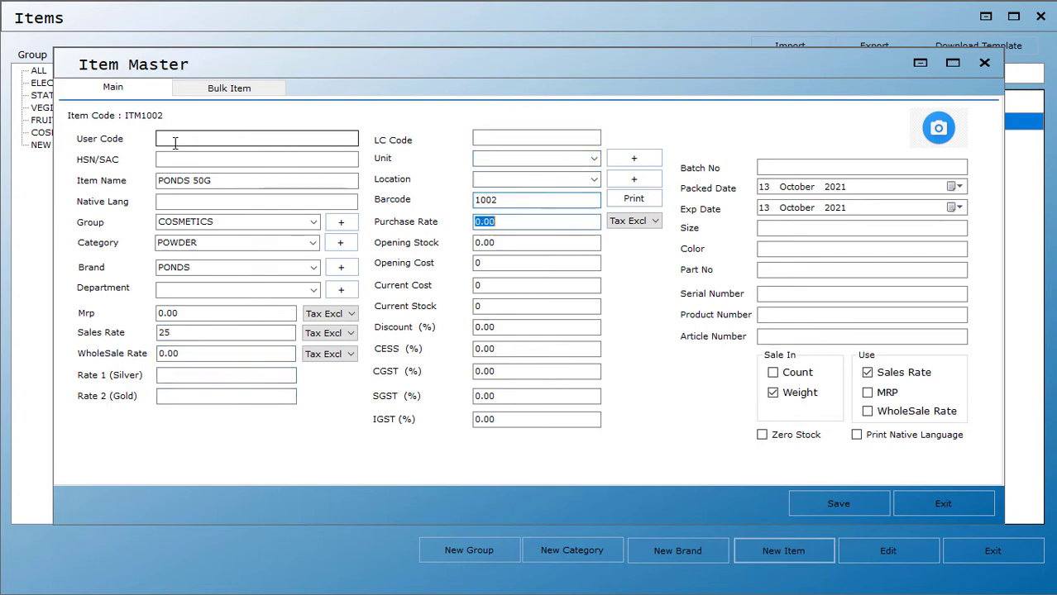
{"action": "type", "text": "2"}
{"action": "key", "text": "Return"}
{"action": "key", "text": "Return"}
{"action": "key", "text": "Return"}
{"action": "key", "text": "Return"}
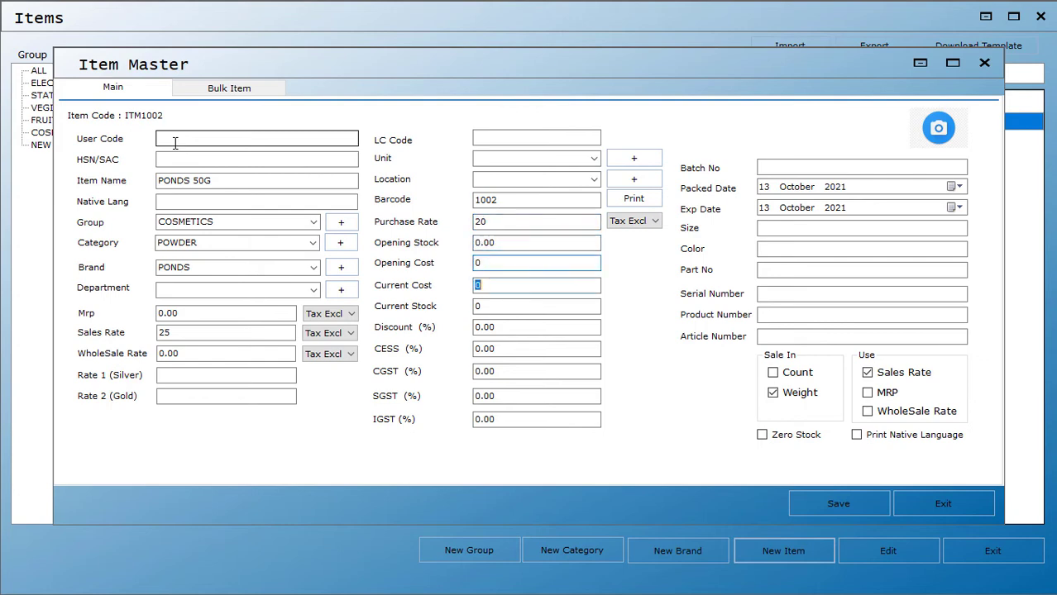
- Save the PONDS 50G item and close the item form, confirming the closing
{"action": "key", "text": "Return"}
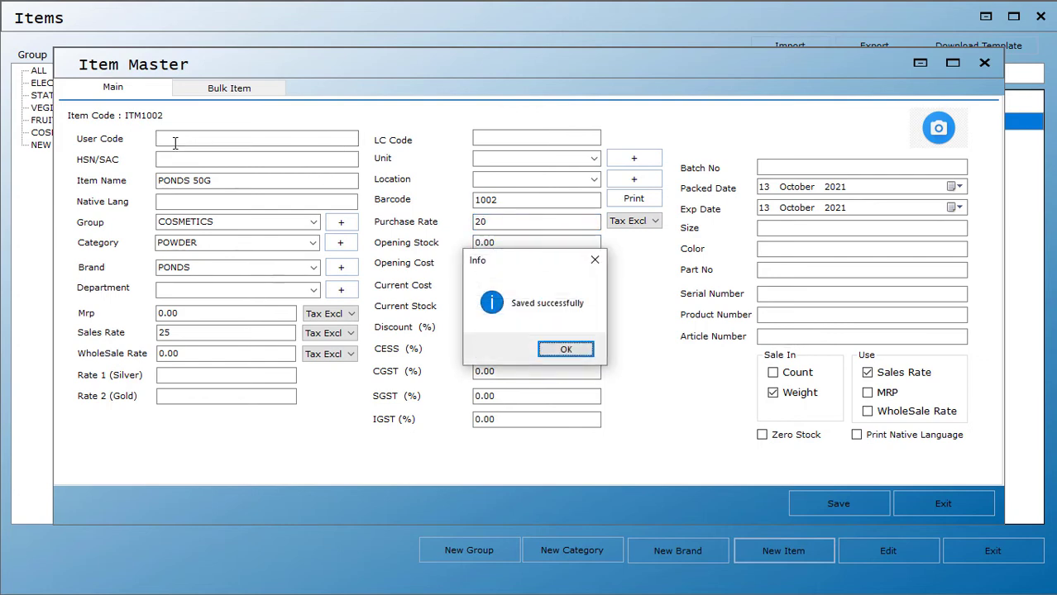
{"action": "key", "text": "Return"}
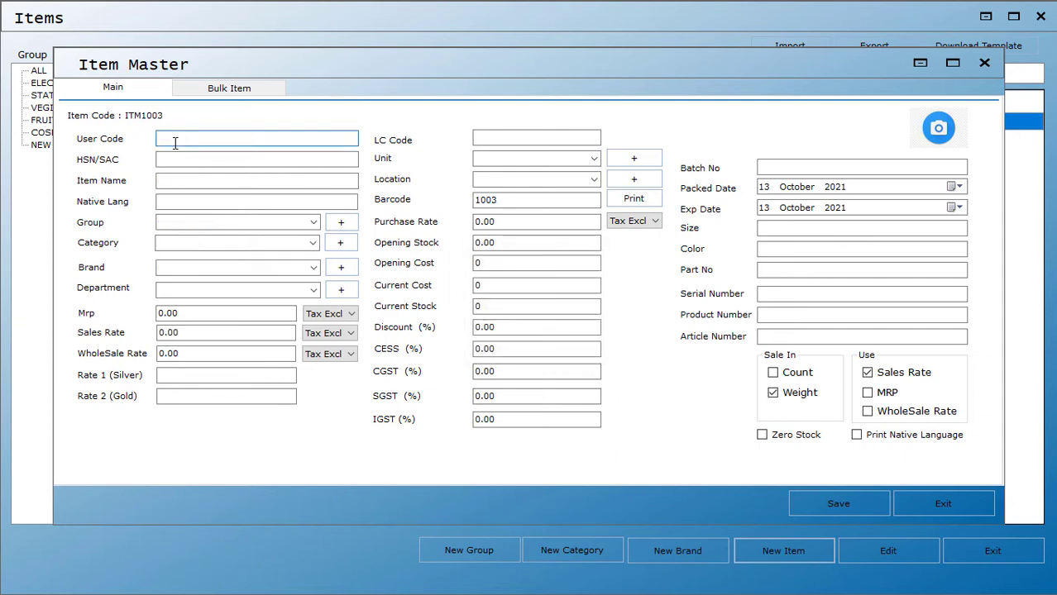
{"action": "key", "text": "Escape"}
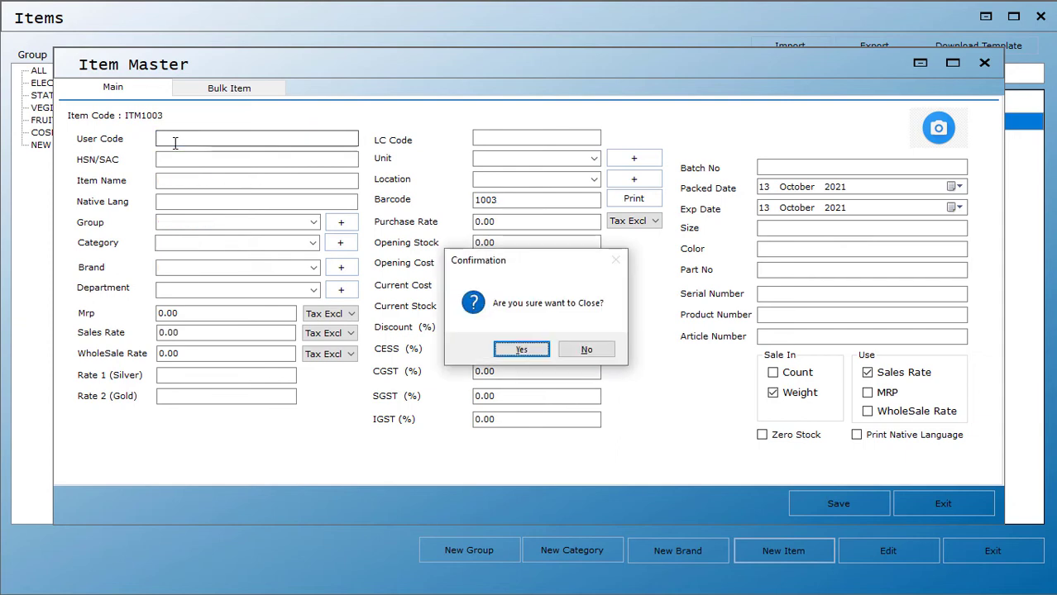
{"action": "key", "text": "Return"}
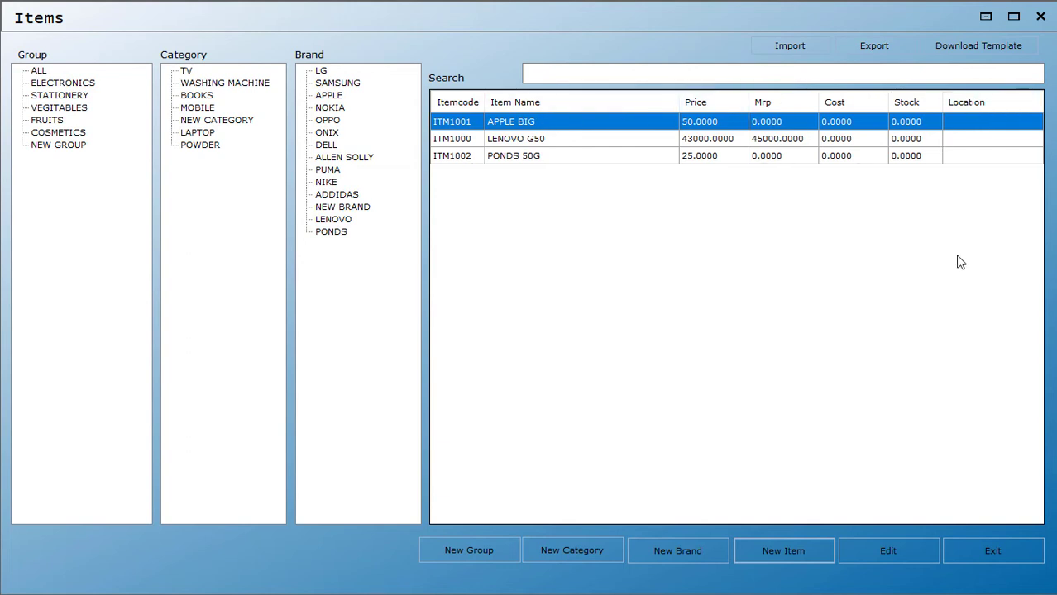
- Close the items list and open a new purchase bill from the transactions
{"action": "left_click", "coordinate": [985, 552]}
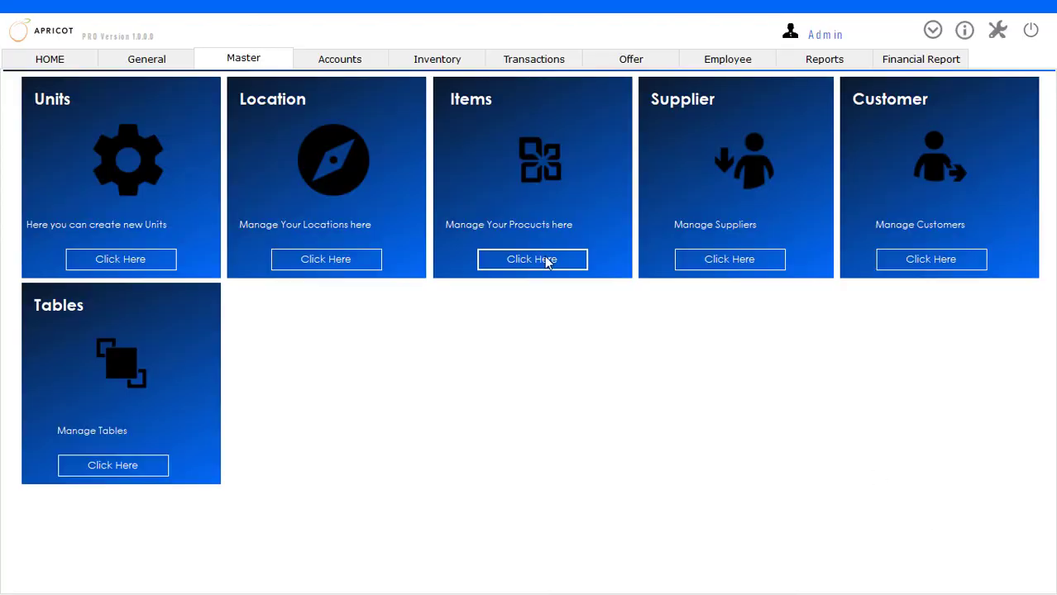
{"action": "left_click", "coordinate": [535, 59]}
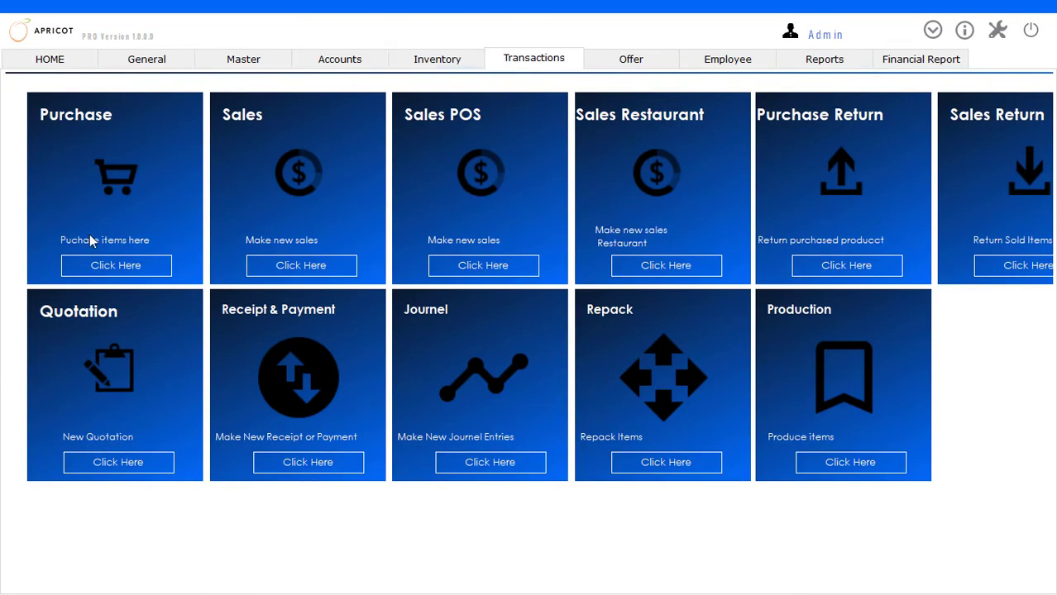
{"action": "left_click", "coordinate": [133, 265]}
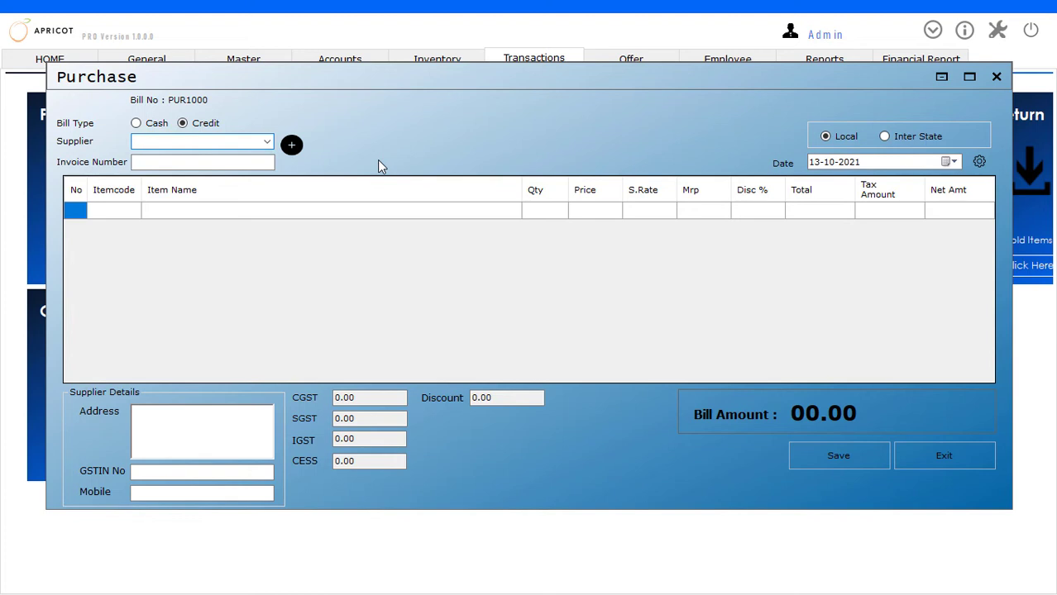
- Look through the suppliers offered for the bill and view the supplier creation form without adding one
{"action": "type", "text": "M"}
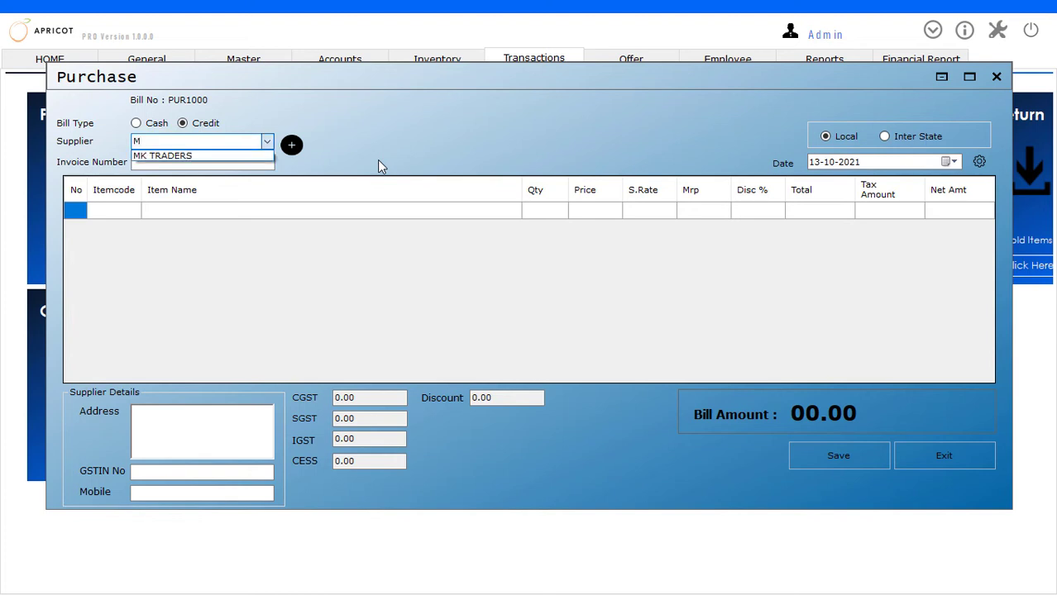
{"action": "key", "text": "BackSpace"}
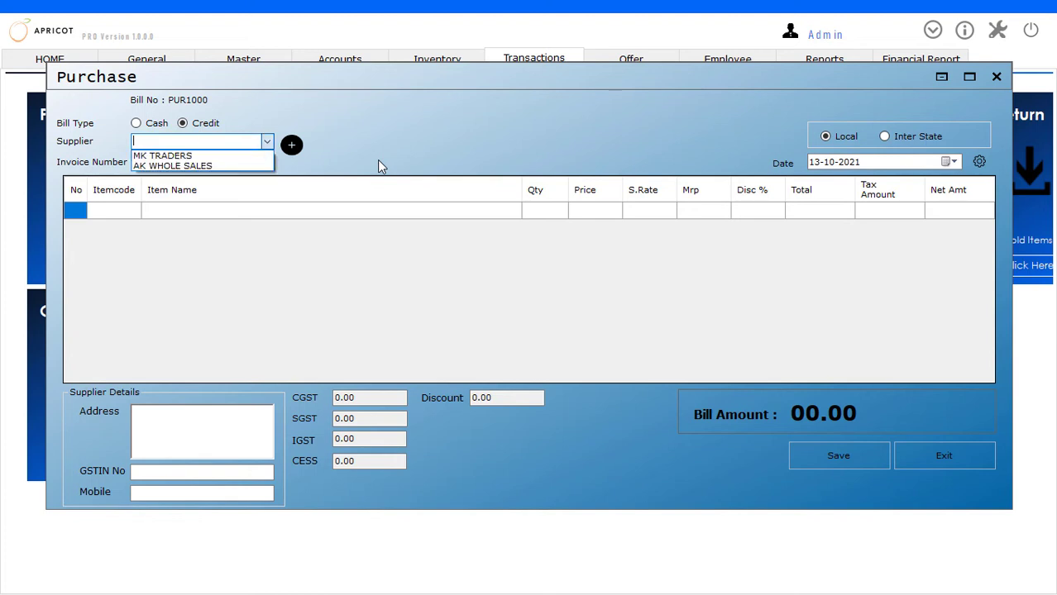
{"action": "left_click", "coordinate": [378, 161]}
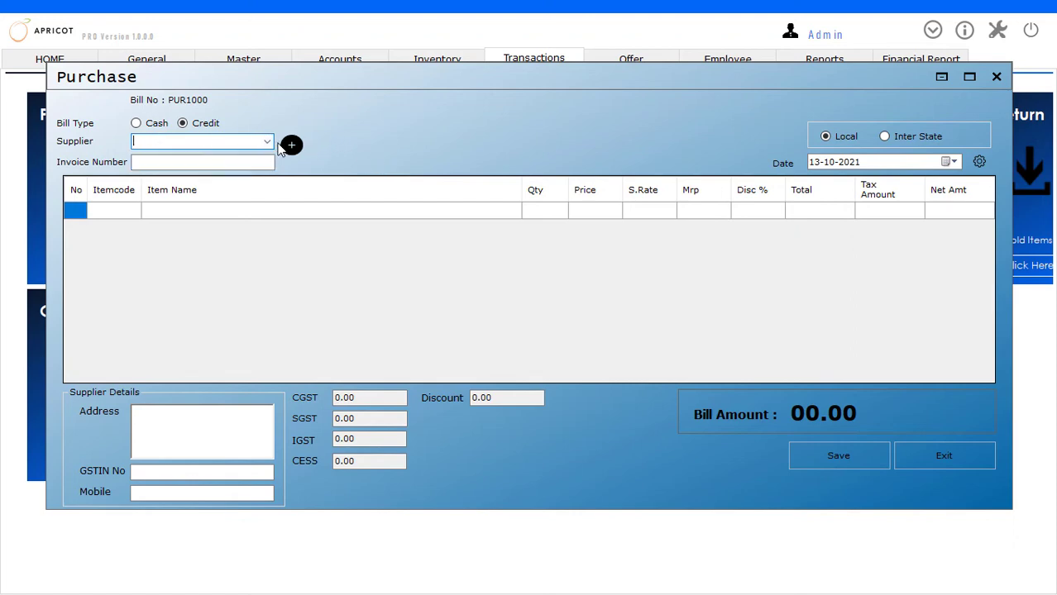
{"action": "left_click", "coordinate": [292, 145]}
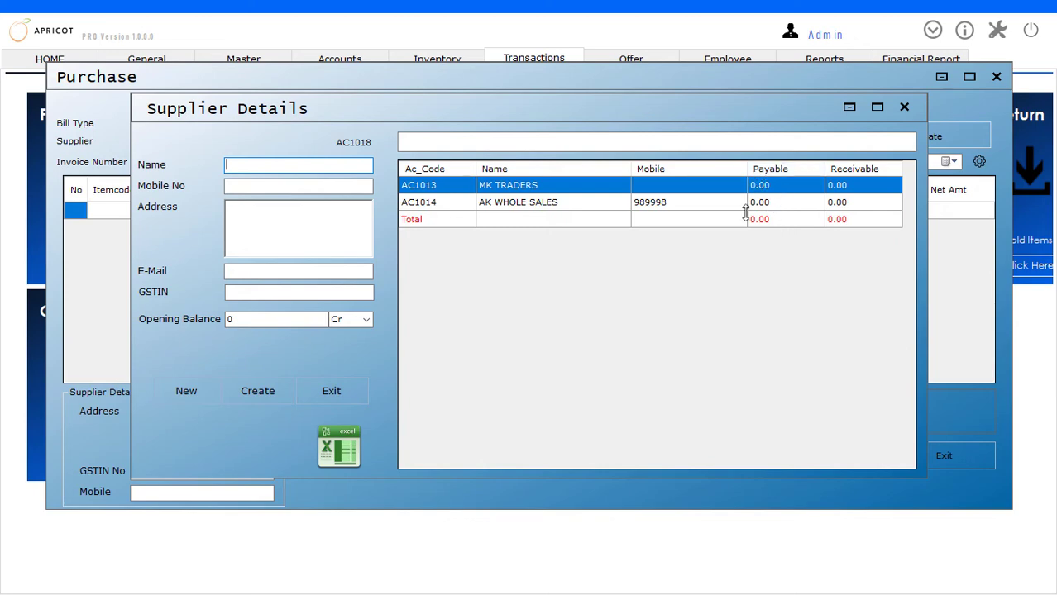
{"action": "left_click", "coordinate": [903, 106]}
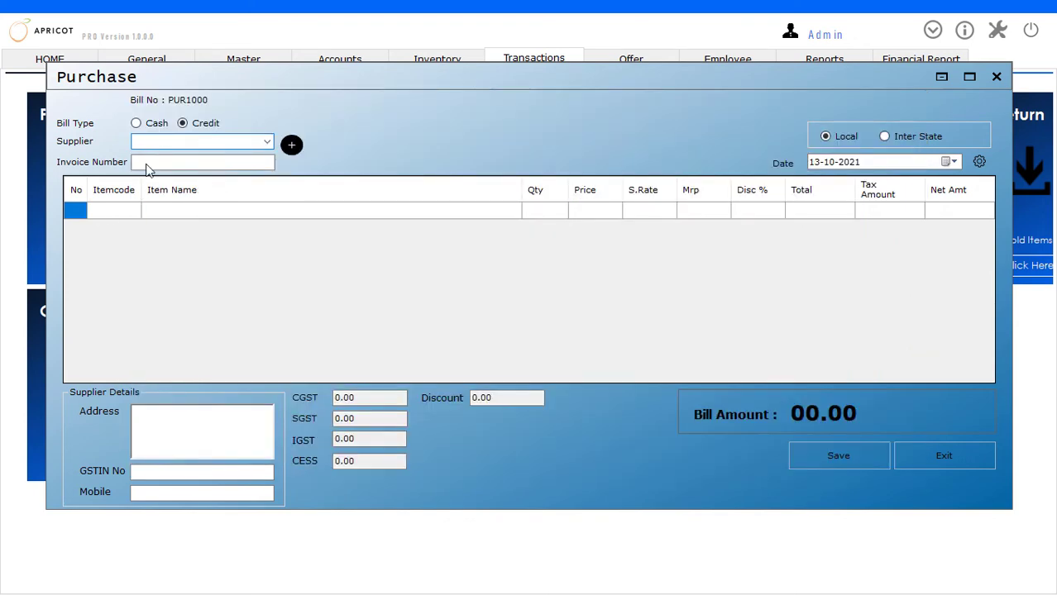
- Choose MK TRADERS as the supplier, leave the bill type on Credit, and enter 1231 as the invoice number
{"action": "left_click", "coordinate": [267, 143]}
{"action": "left_click", "coordinate": [190, 154]}
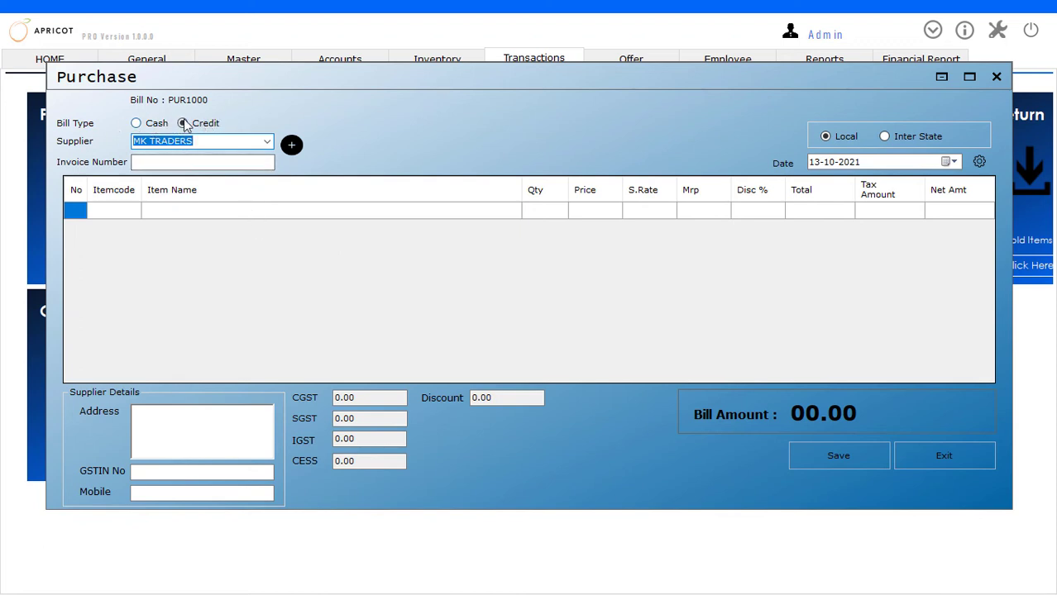
{"action": "left_click", "coordinate": [137, 124]}
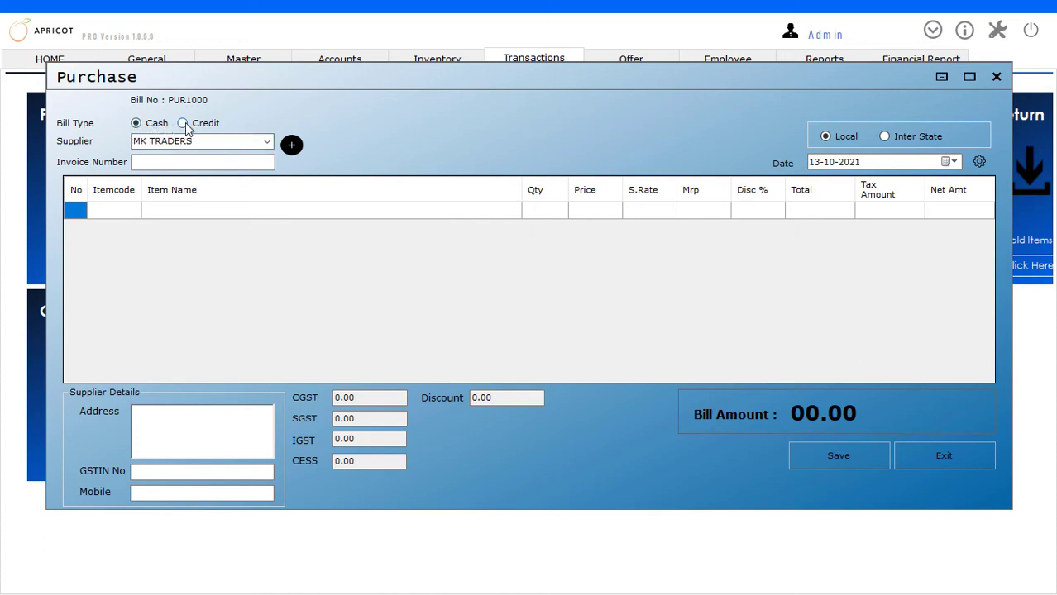
{"action": "left_click", "coordinate": [183, 124]}
{"action": "left_click", "coordinate": [151, 163]}
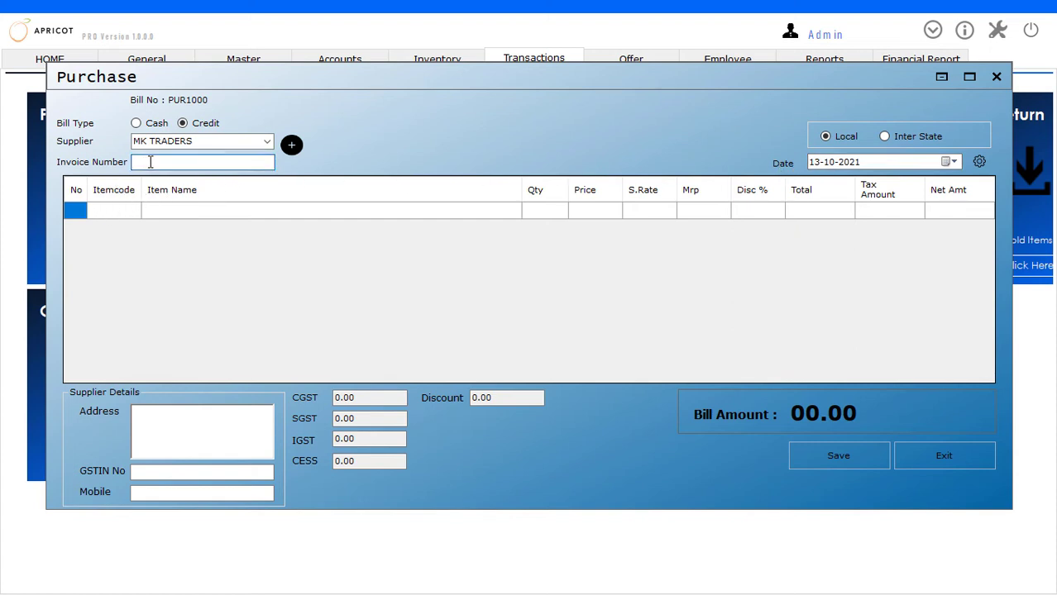
- Try the item search with G50 and 2, and add LENOVO G50 as the bill's first line
{"action": "left_click", "coordinate": [108, 210]}
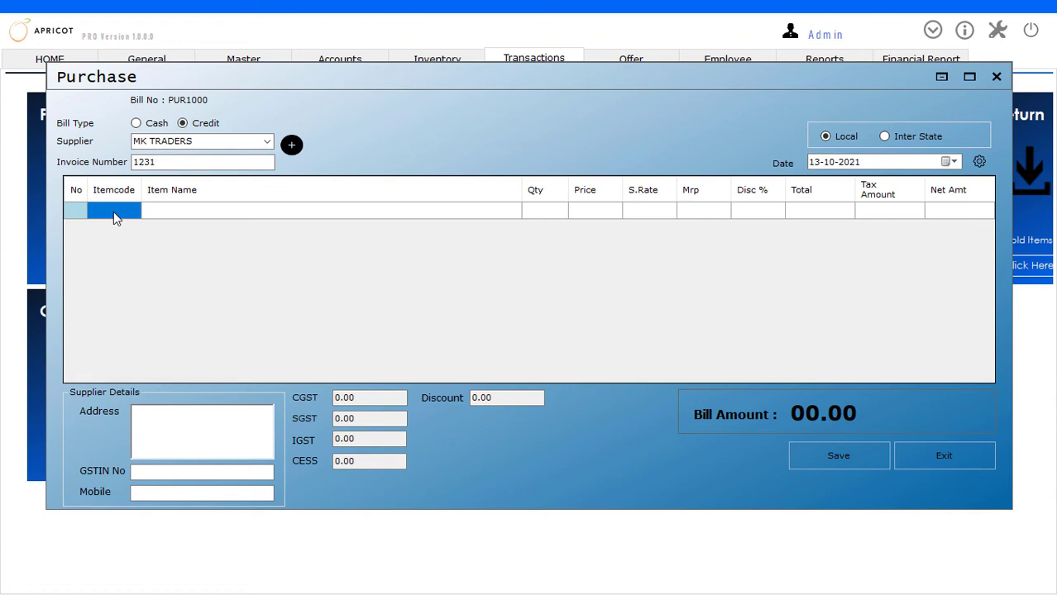
{"action": "key", "text": "Return"}
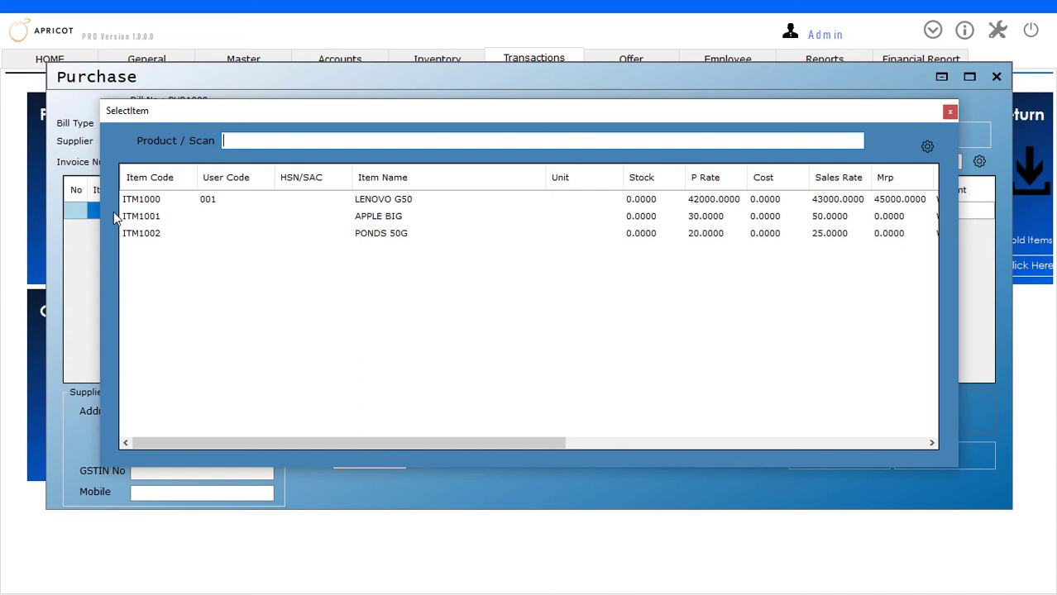
{"action": "type", "text": "G50"}
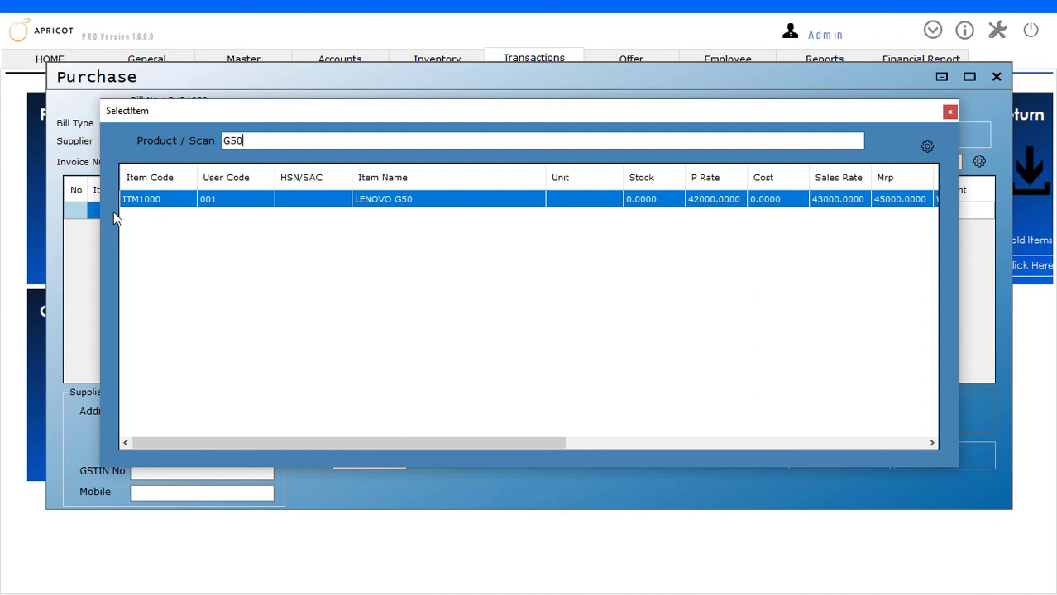
{"action": "key", "text": "BackSpace"}
{"action": "key", "text": "BackSpace"}
{"action": "key", "text": "BackSpace"}
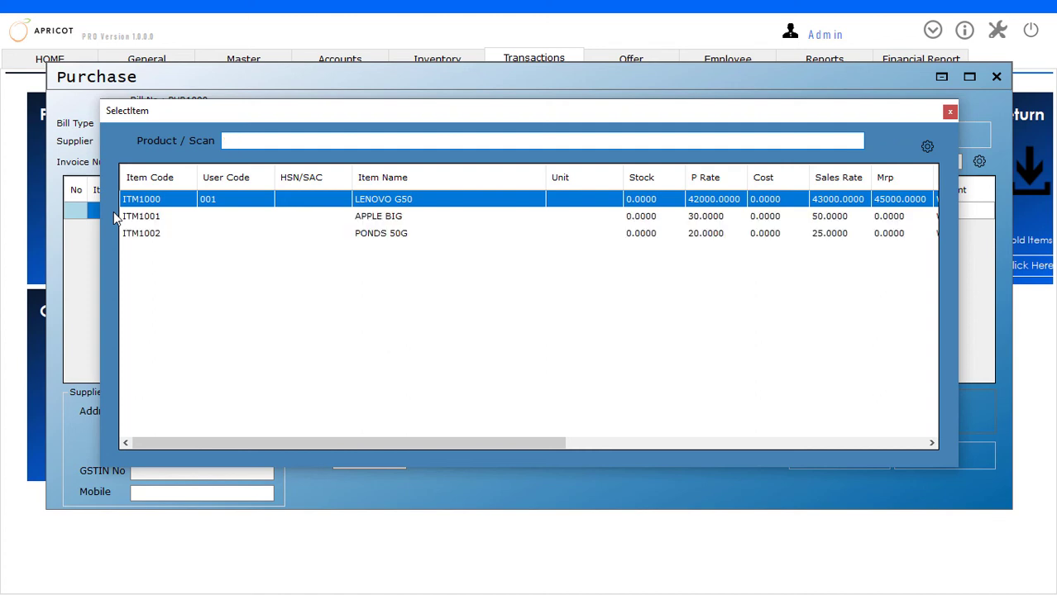
{"action": "type", "text": "2"}
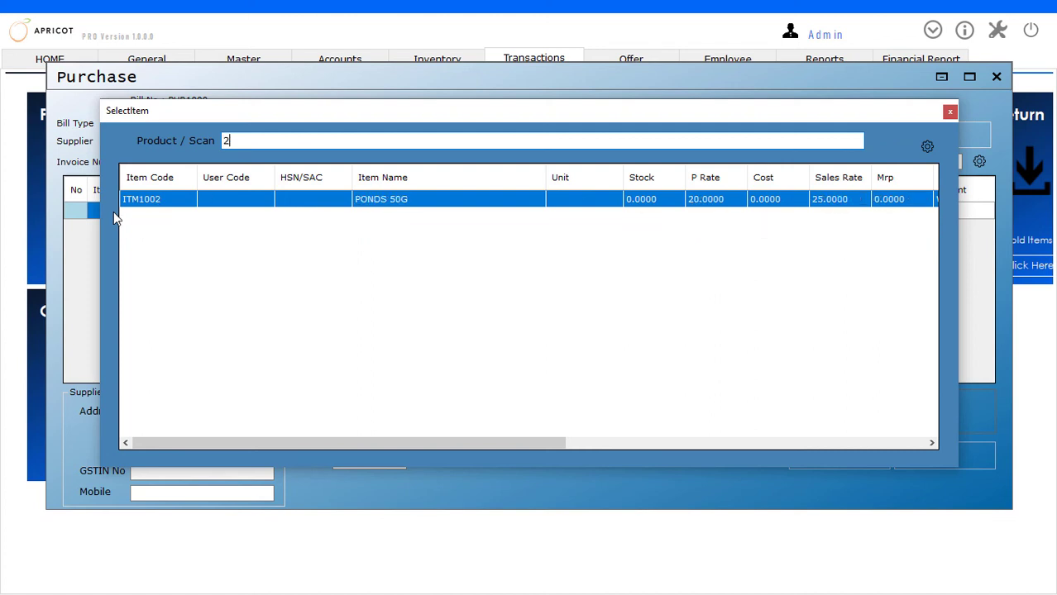
{"action": "key", "text": "BackSpace"}
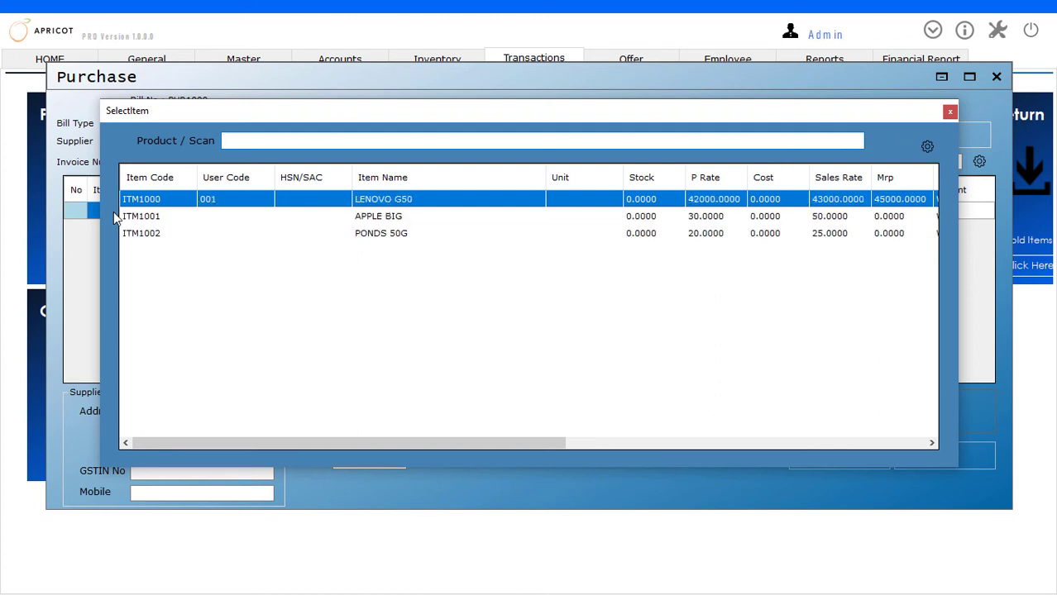
{"action": "key", "text": "Down"}
{"action": "key", "text": "Up"}
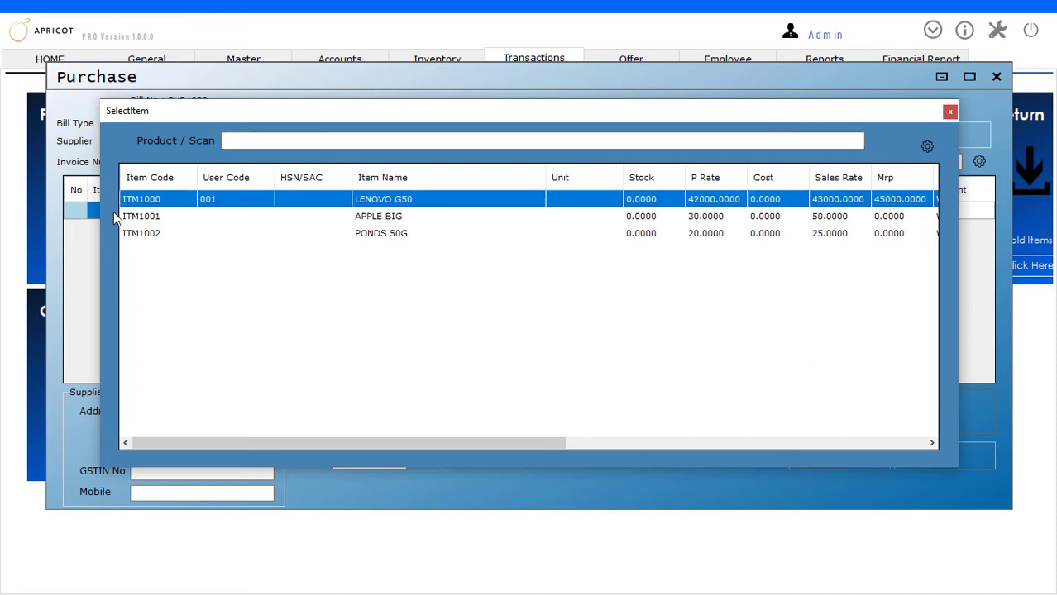
{"action": "key", "text": "Return"}
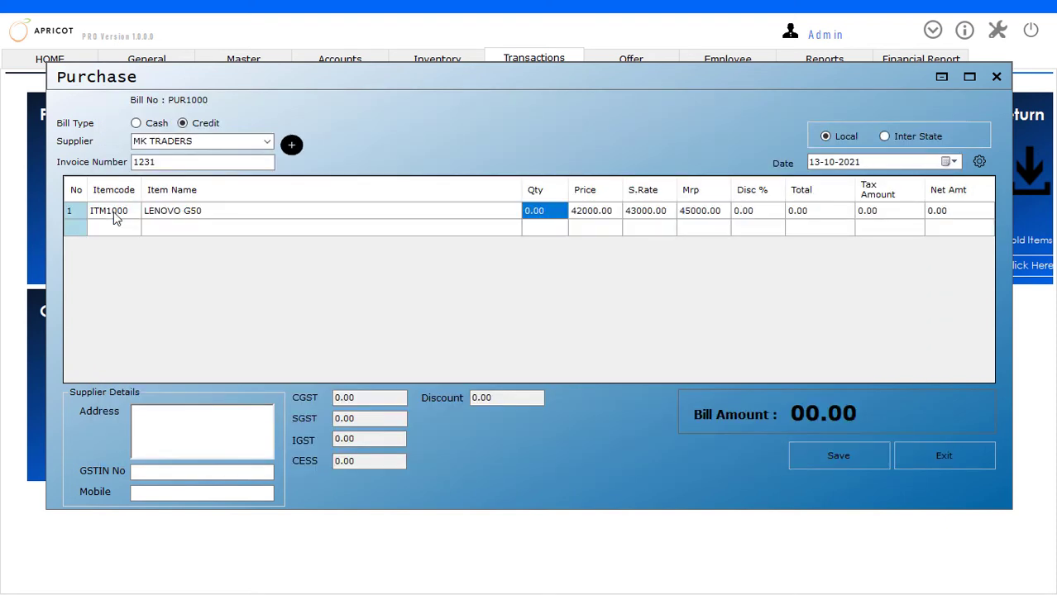
- Set the LENOVO G50 quantity to 10 and keep the default price, rates and discount
{"action": "type", "text": "10"}
{"action": "key", "text": "Return"}
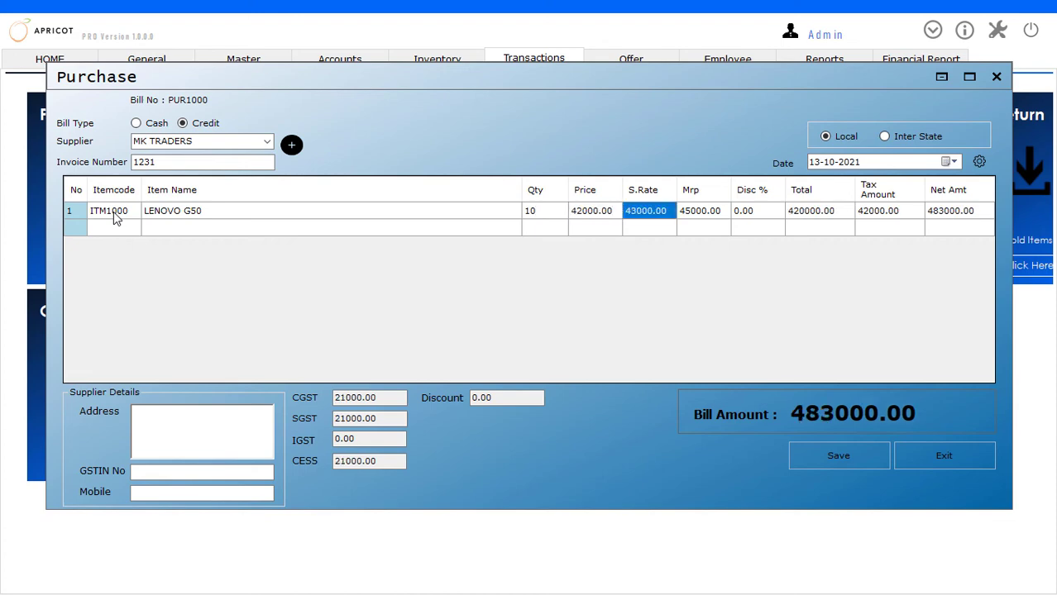
{"action": "key", "text": "Return"}
{"action": "key", "text": "Return"}
{"action": "key", "text": "Return"}
{"action": "key", "text": "Return"}
- Browse the item list for the second bill line and add APPLE BIG
{"action": "key", "text": "Return"}
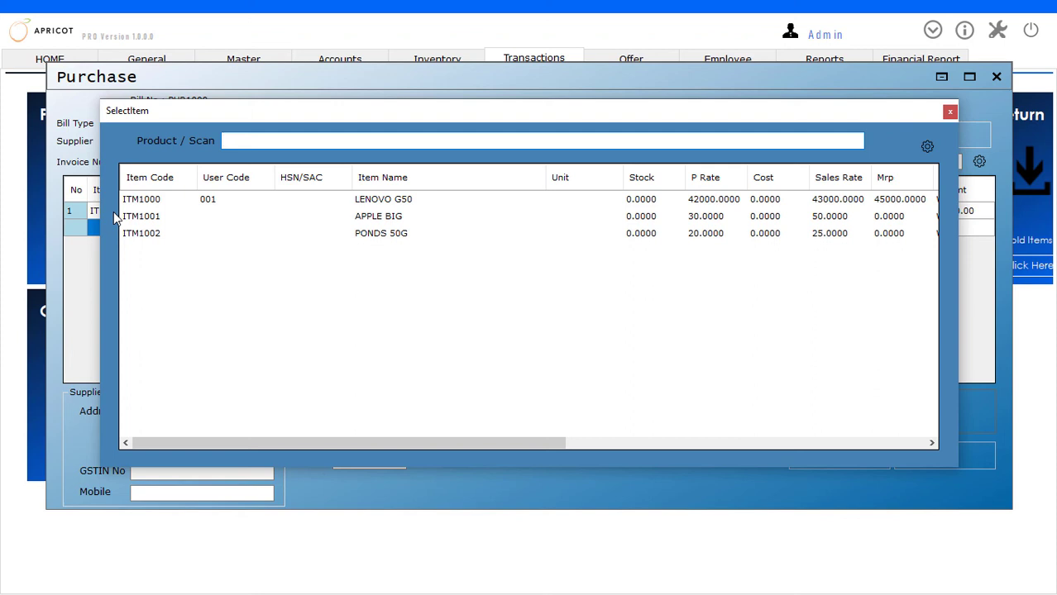
{"action": "key", "text": "Down"}
{"action": "key", "text": "Down"}
{"action": "key", "text": "Down"}
{"action": "key", "text": "Up"}
{"action": "key", "text": "Up"}
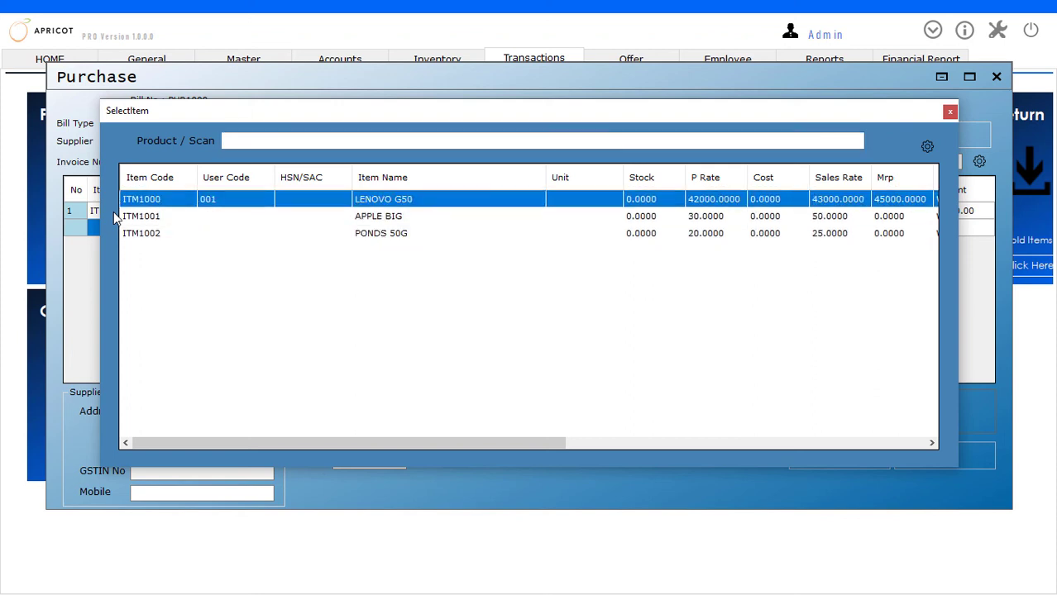
{"action": "key", "text": "Down"}
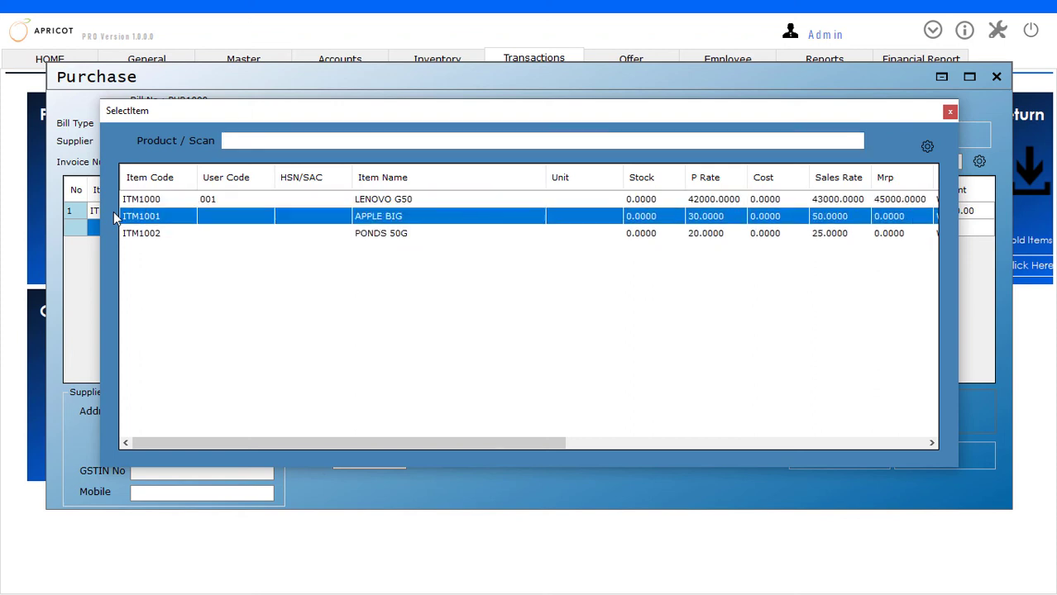
{"action": "key", "text": "Down"}
{"action": "key", "text": "Up"}
{"action": "key", "text": "Up"}
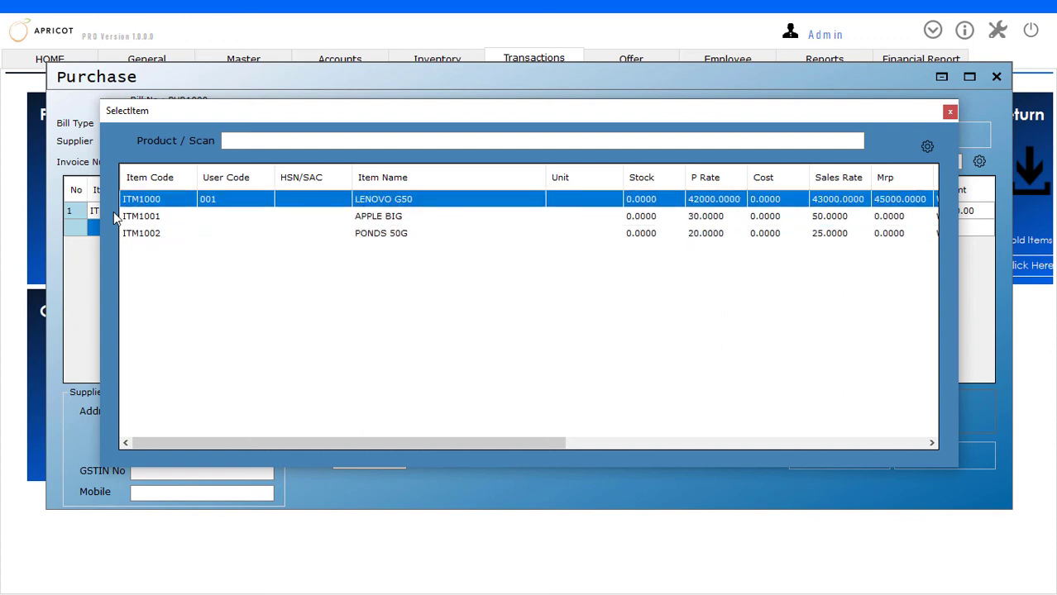
{"action": "key", "text": "Down"}
{"action": "key", "text": "Down"}
{"action": "key", "text": "Up"}
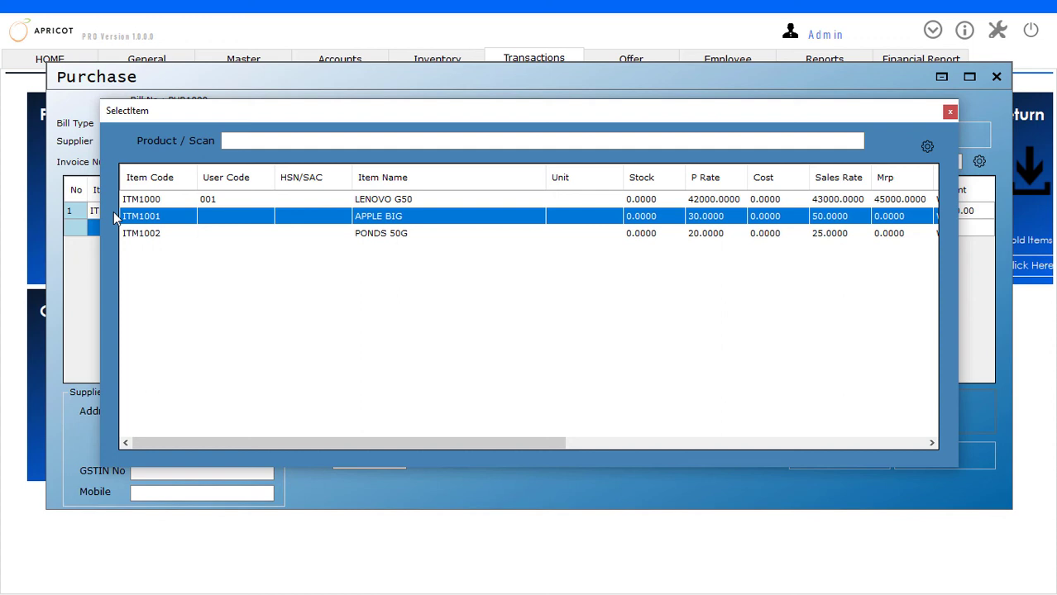
{"action": "key", "text": "Return"}
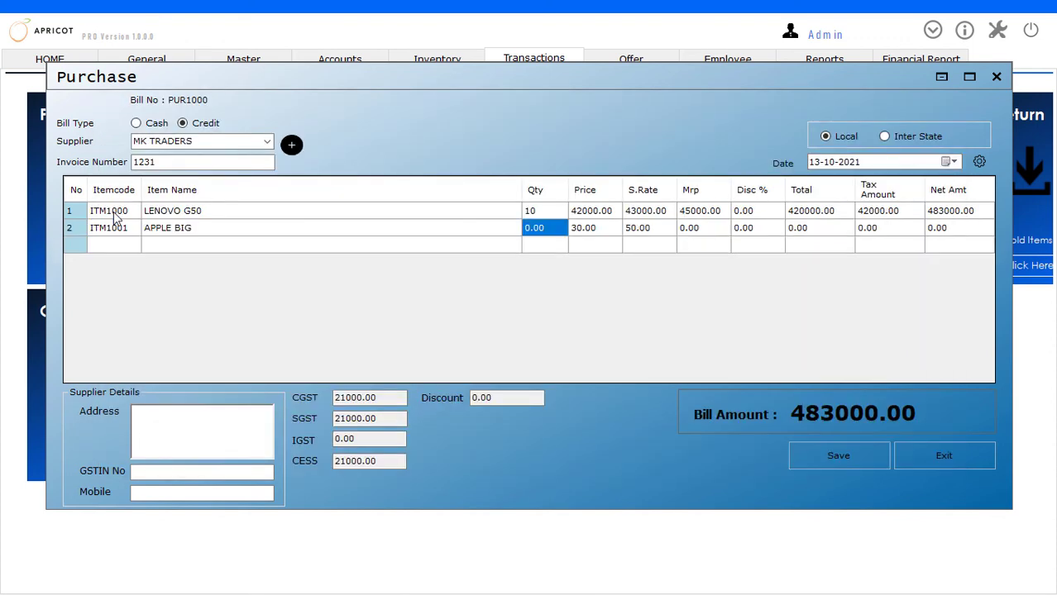
- Set the APPLE BIG quantity to 10 and accept the remaining values of that line
{"action": "type", "text": "10"}
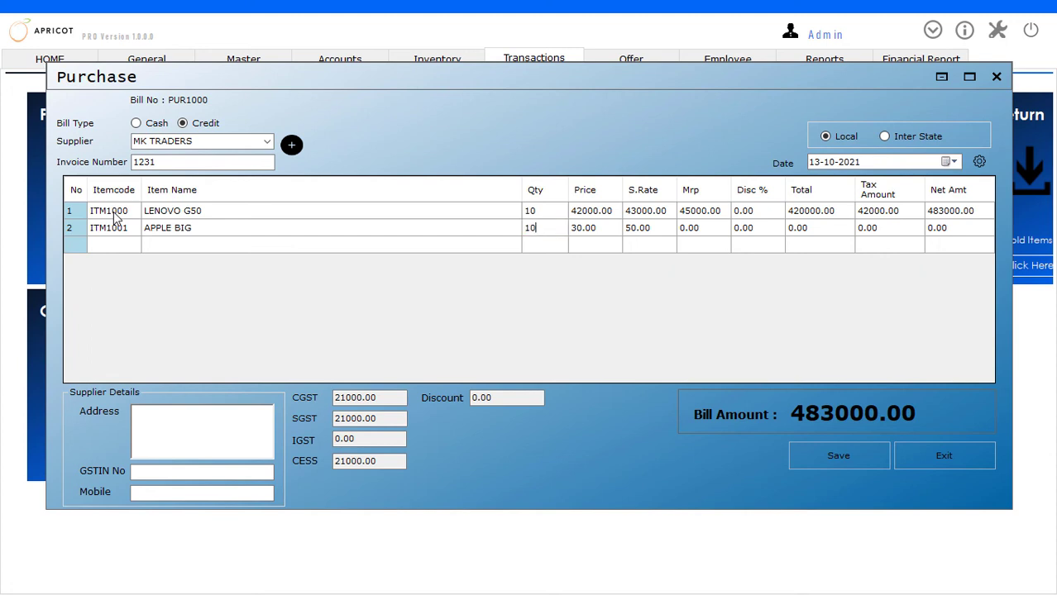
{"action": "key", "text": "Return"}
{"action": "key", "text": "Return"}
{"action": "key", "text": "Return"}
{"action": "key", "text": "Return"}
{"action": "key", "text": "Return"}
{"action": "key", "text": "Return"}
{"action": "key", "text": "Return"}
- Add PONDS 50G from the item list as the bill's third line
{"action": "key", "text": "Return"}
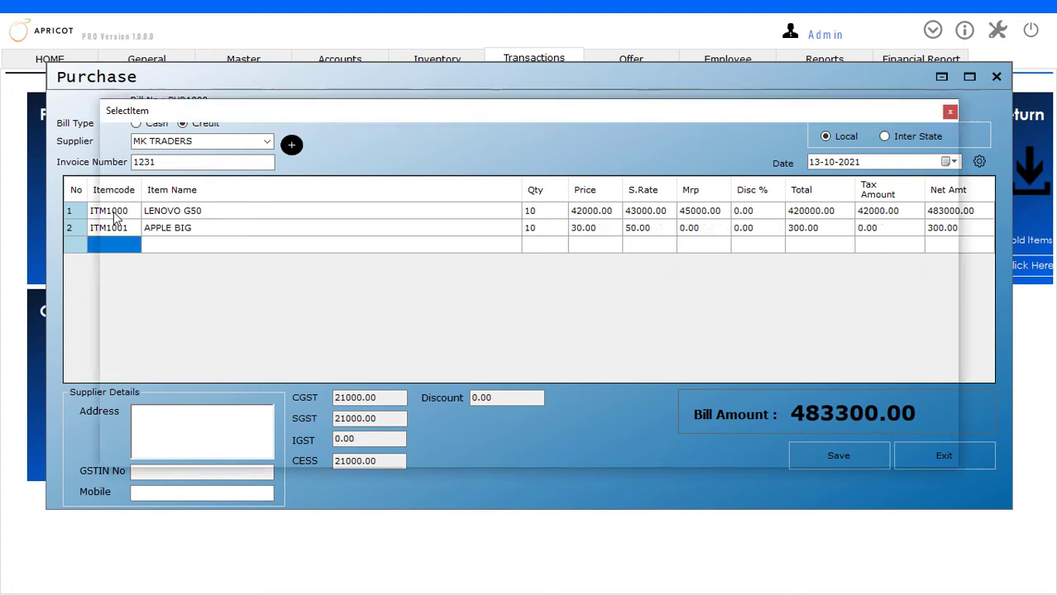
{"action": "key", "text": "Down"}
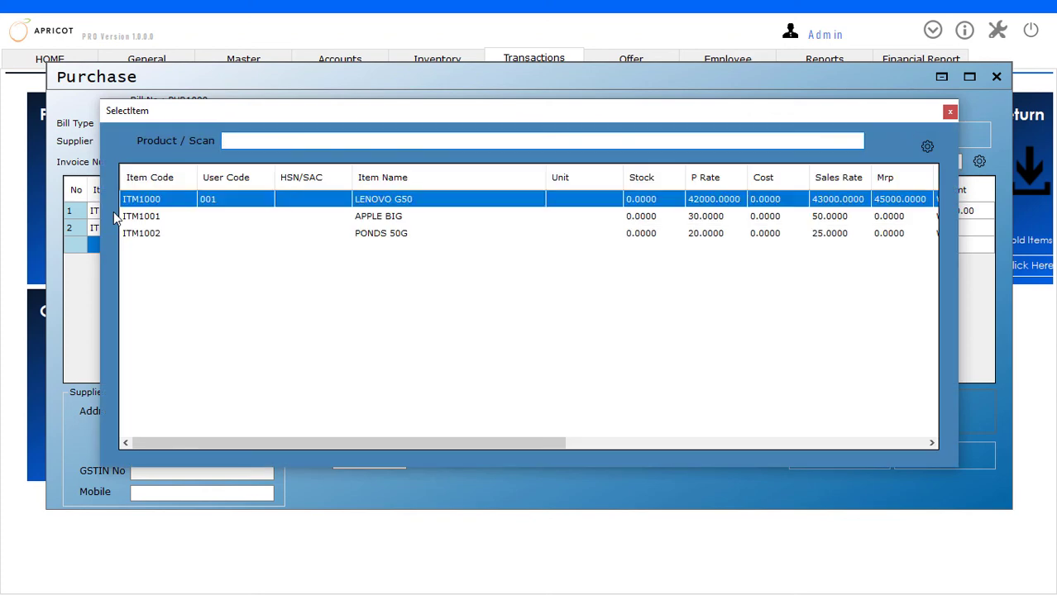
{"action": "key", "text": "Down"}
{"action": "key", "text": "Down"}
{"action": "key", "text": "Return"}
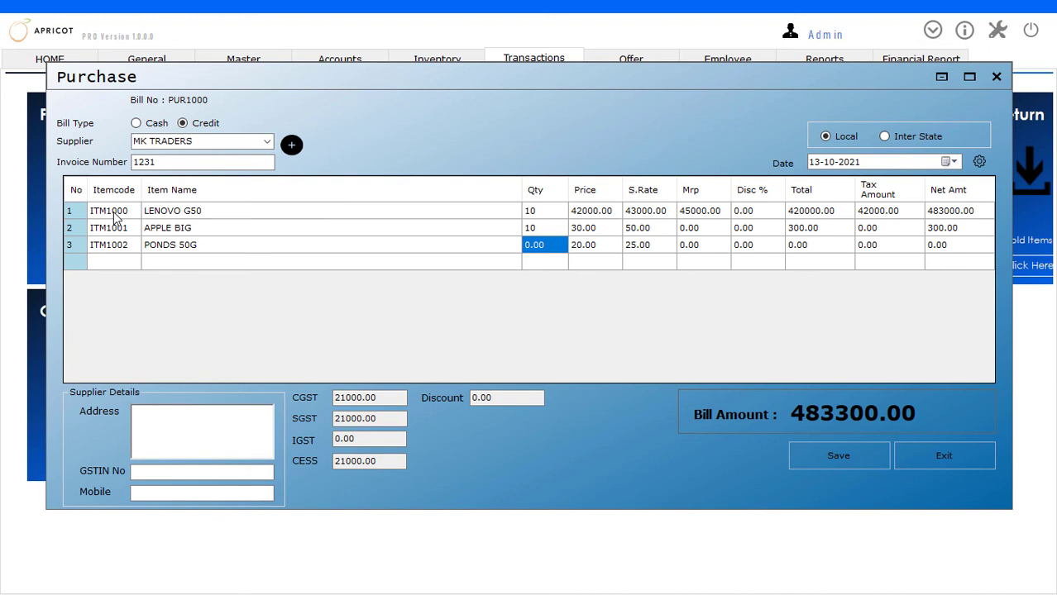
- Set the PONDS 50G quantity to 20 and keep its default price and sales rate
{"action": "type", "text": "20"}
{"action": "key", "text": "Return"}
{"action": "key", "text": "Return"}
{"action": "key", "text": "Return"}
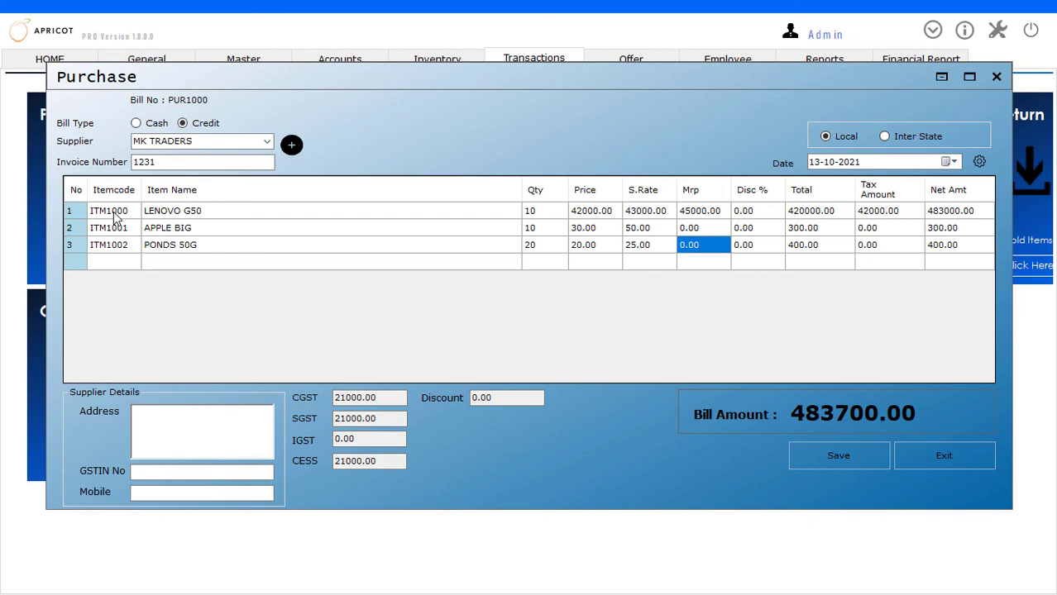
- Save the MK TRADERS purchase bill, confirm the save, and exit the purchase form
{"action": "key", "text": "ctrl+s"}
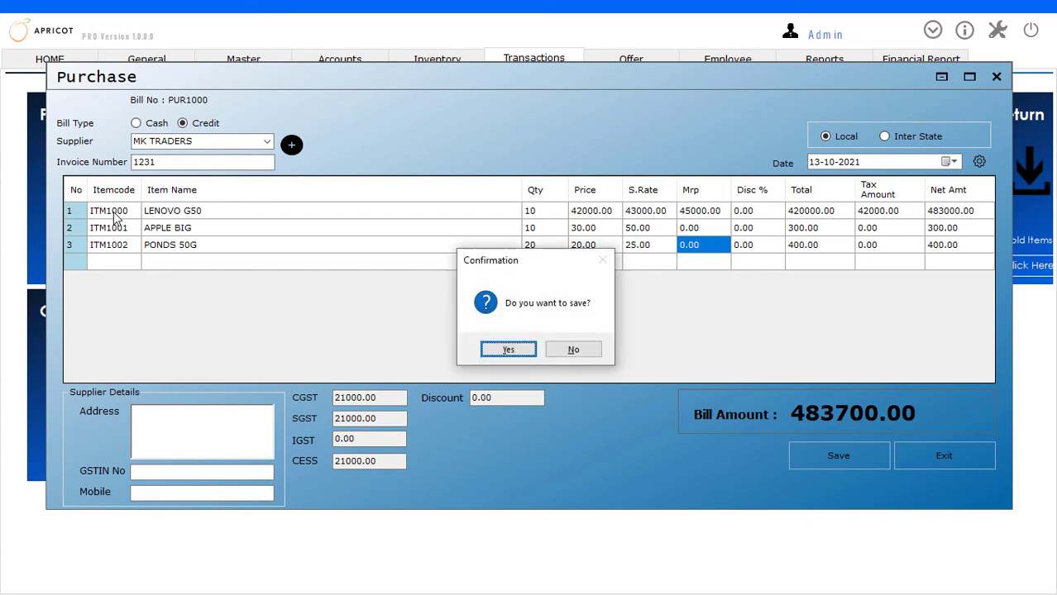
{"action": "key", "text": "Return"}
{"action": "key", "text": "Return"}
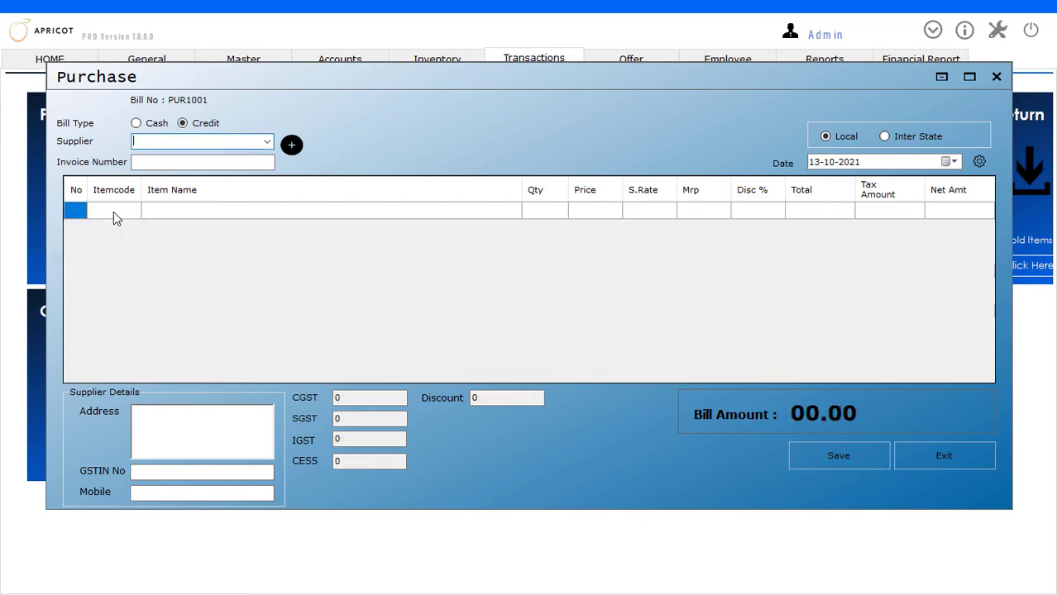
{"action": "left_click", "coordinate": [946, 456]}
{"action": "left_click", "coordinate": [523, 351]}
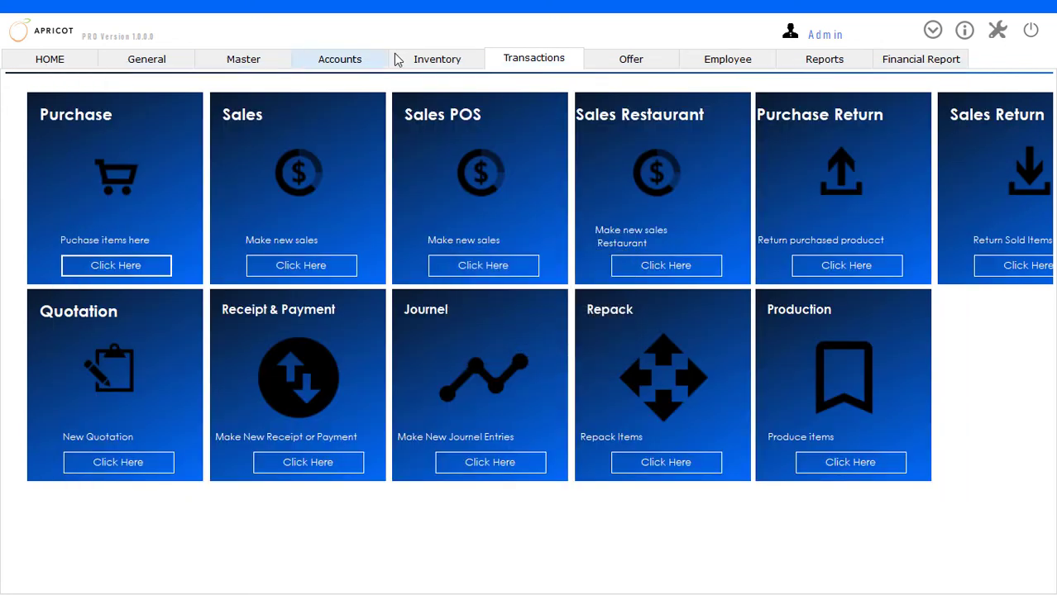
- Open the inventory's stock details and check the stock quantities of the purchased items
{"action": "left_click", "coordinate": [446, 61]}
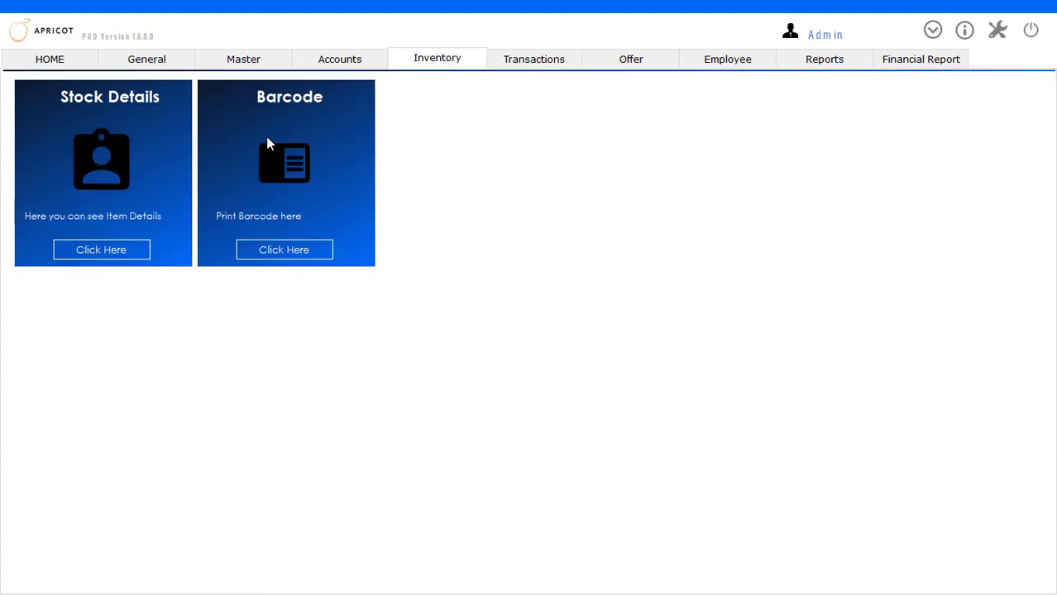
{"action": "left_click", "coordinate": [98, 252]}
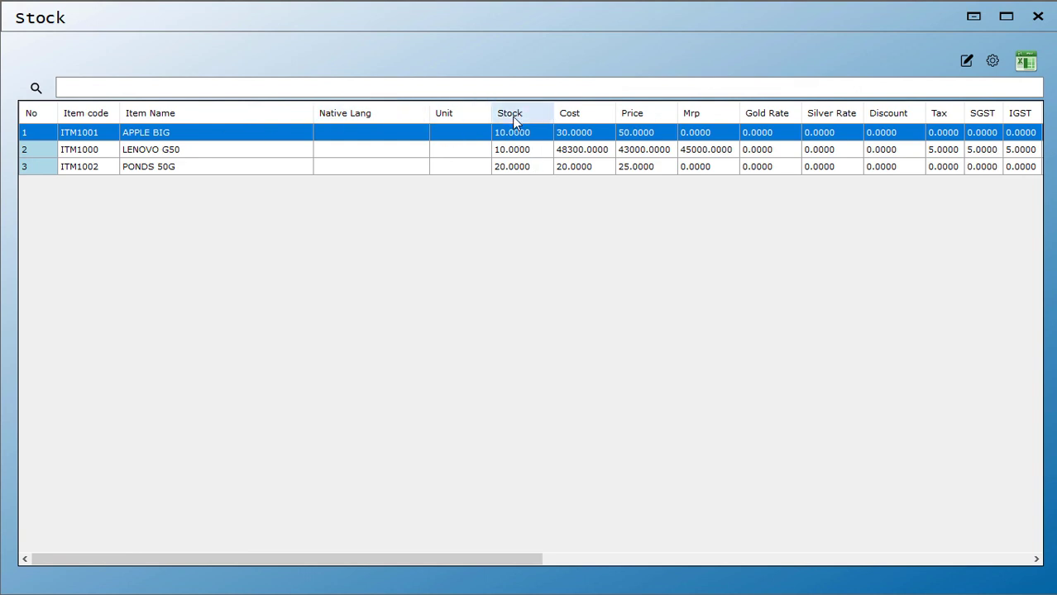
{"action": "mouse_move", "coordinate": [420, 559]}
{"action": "left_mouse_down"}
{"action": "mouse_move", "coordinate": [875, 534]}
{"action": "mouse_move", "coordinate": [417, 541]}
{"action": "left_mouse_up"}
- Hide the Item Size, Part Number, Item Color, Batch Number, Expiry Date, LC Code, Purchase Rate and CESS columns in the stock list
{"action": "left_click", "coordinate": [993, 64]}
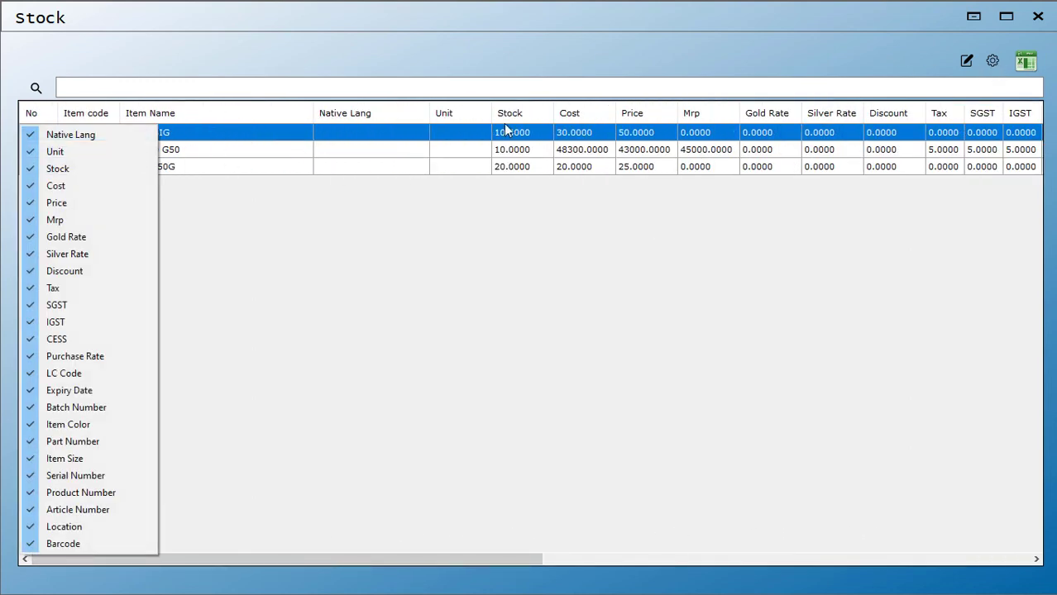
{"action": "left_click", "coordinate": [75, 459]}
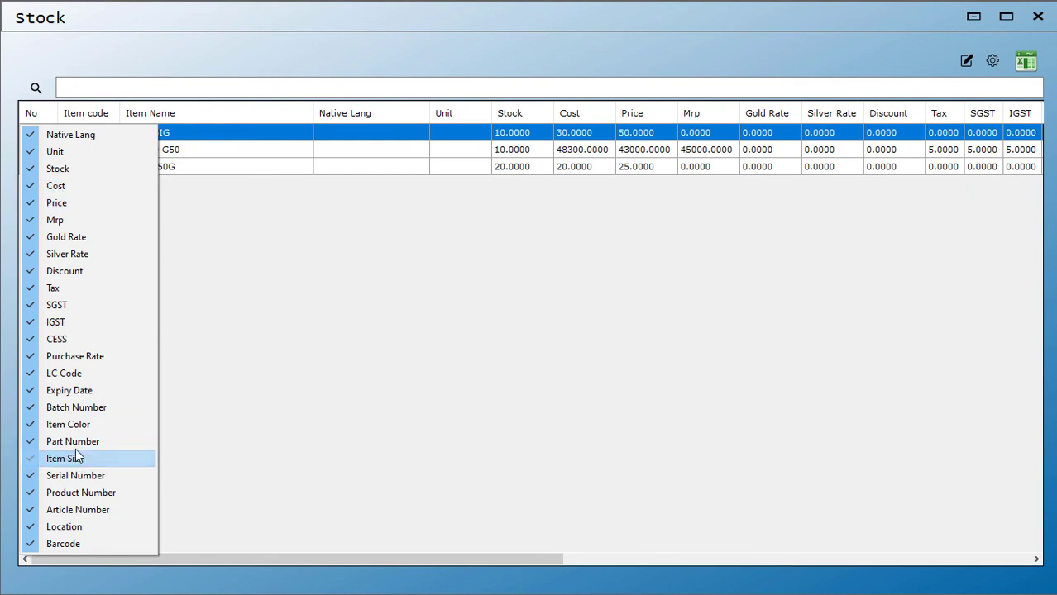
{"action": "left_click", "coordinate": [72, 438]}
{"action": "left_click", "coordinate": [70, 424]}
{"action": "left_click", "coordinate": [69, 407]}
{"action": "left_click", "coordinate": [67, 390]}
{"action": "left_click", "coordinate": [66, 373]}
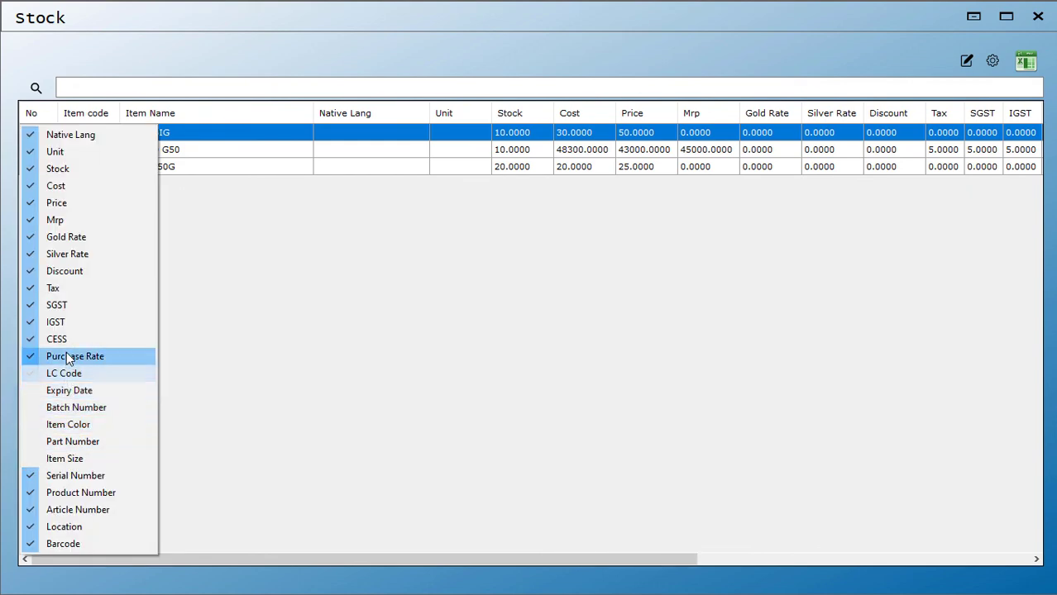
{"action": "left_click", "coordinate": [66, 356]}
{"action": "left_click", "coordinate": [63, 339]}
- Hide the Discount, Silver Rate, Mrp, Price, Gold Rate, Tax, SGST and IGST columns, and close the stock list
{"action": "left_click", "coordinate": [62, 271]}
{"action": "left_click", "coordinate": [63, 254]}
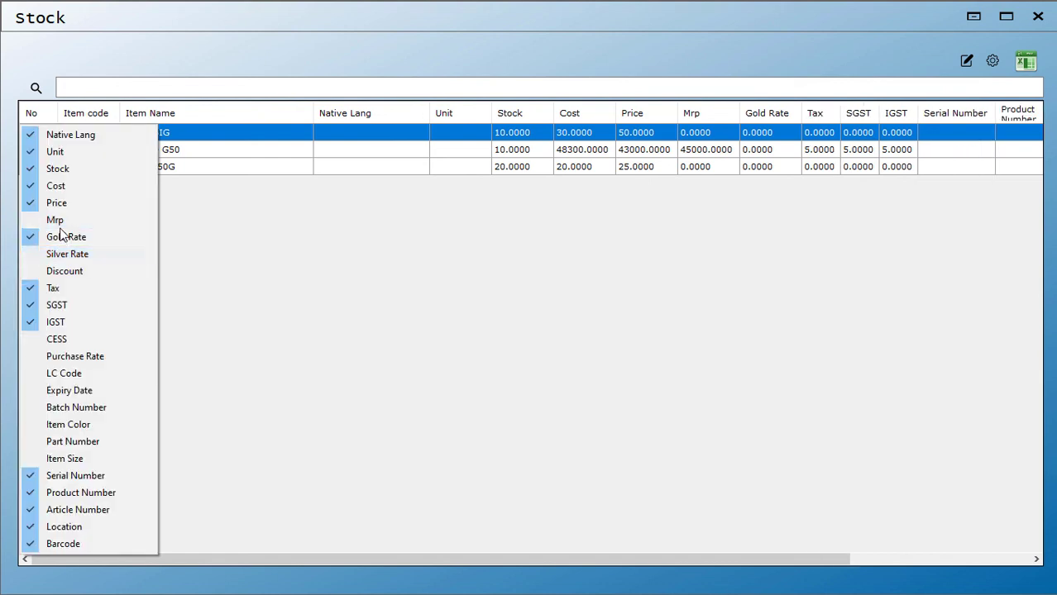
{"action": "left_click", "coordinate": [59, 220]}
{"action": "left_click", "coordinate": [59, 205]}
{"action": "left_click", "coordinate": [64, 237]}
{"action": "left_click", "coordinate": [53, 287]}
{"action": "left_click", "coordinate": [56, 305]}
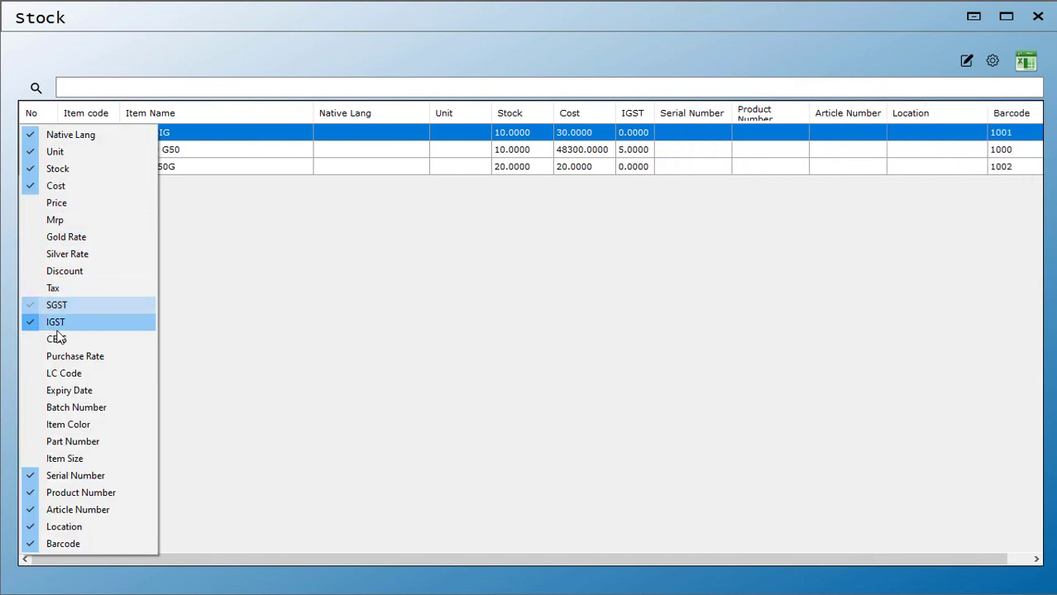
{"action": "left_click", "coordinate": [55, 323]}
{"action": "left_click", "coordinate": [480, 290]}
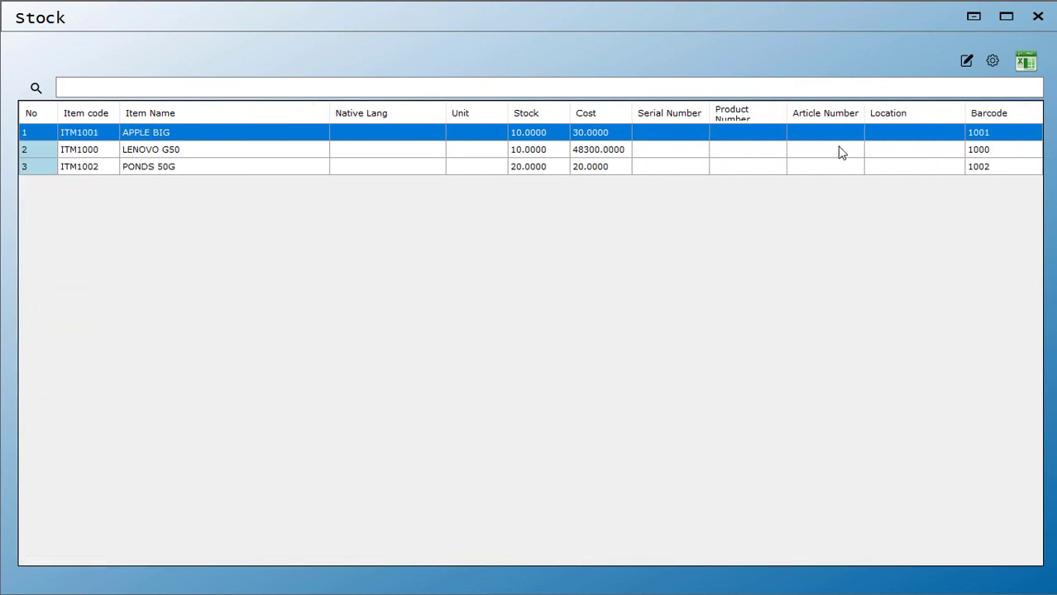
{"action": "left_click", "coordinate": [1037, 17]}
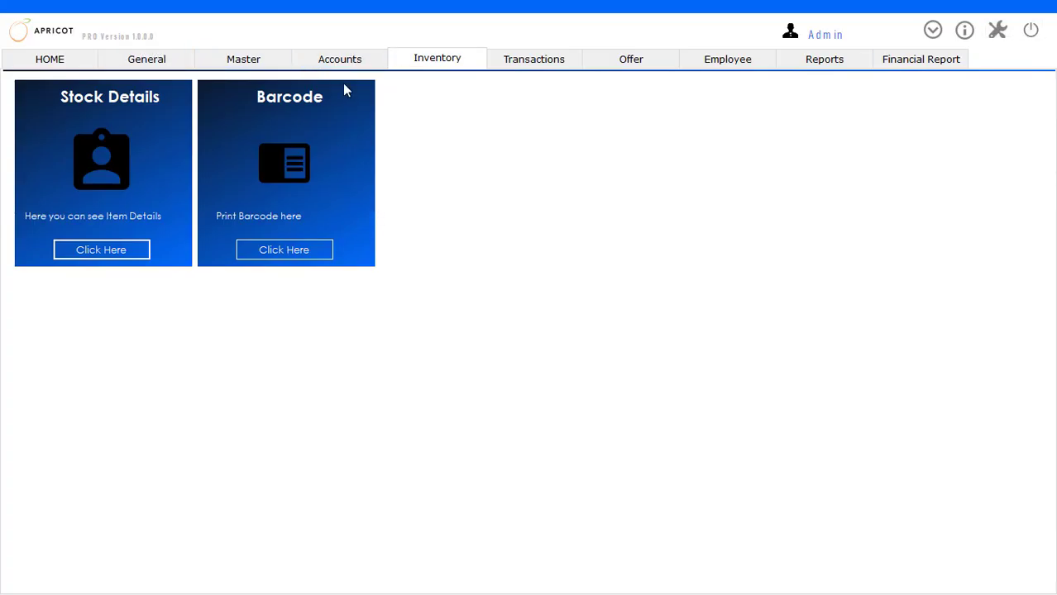
- Reopen the stock details, shrink the Unit column to its minimum width, and close the list
{"action": "left_click", "coordinate": [111, 247]}
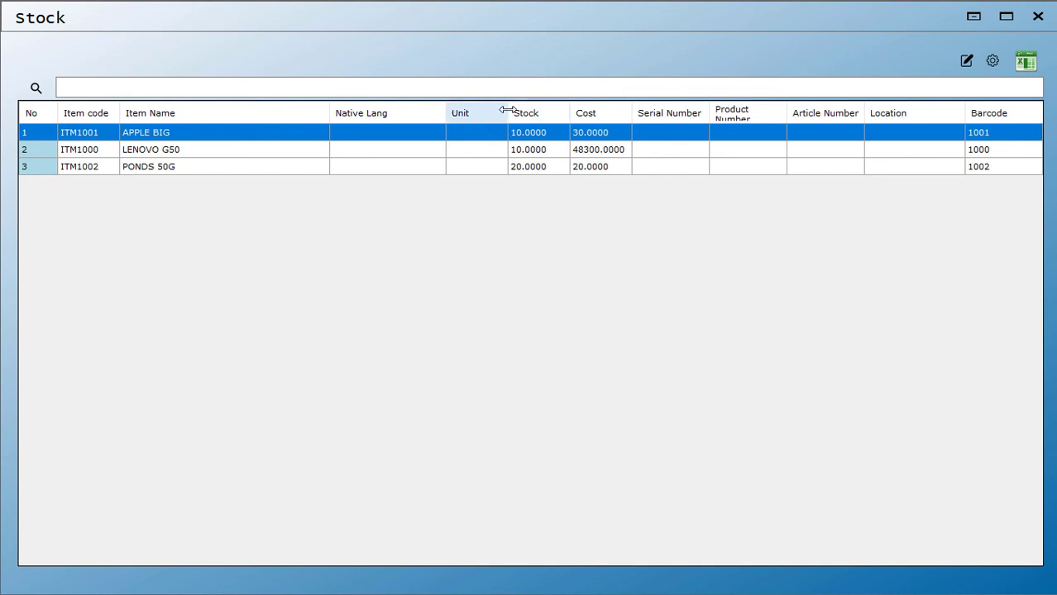
{"action": "left_click_drag", "start_coordinate": [505, 114], "coordinate": [447, 113]}
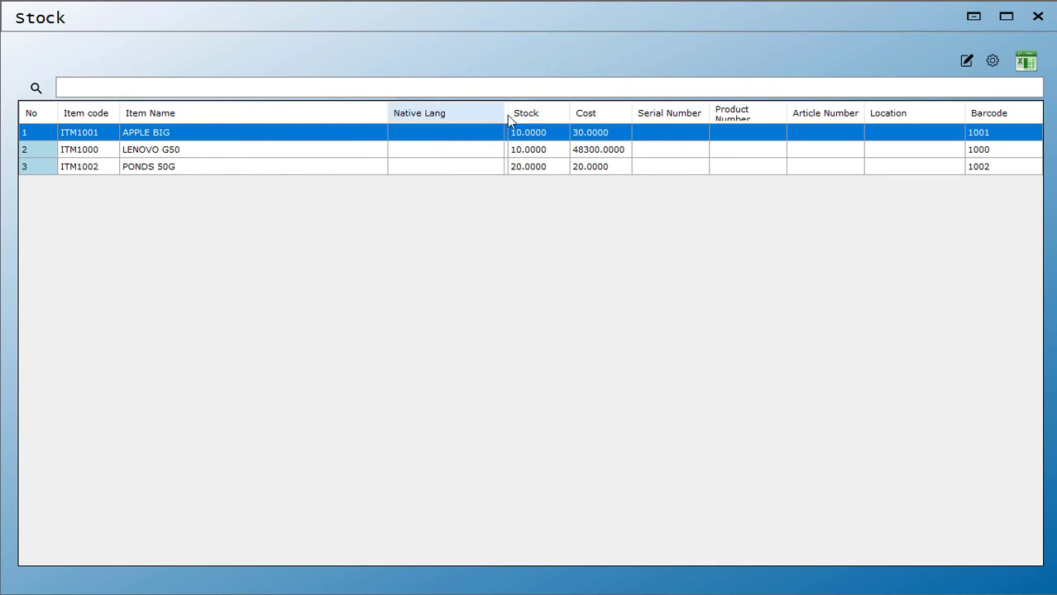
{"action": "left_click", "coordinate": [1038, 17]}
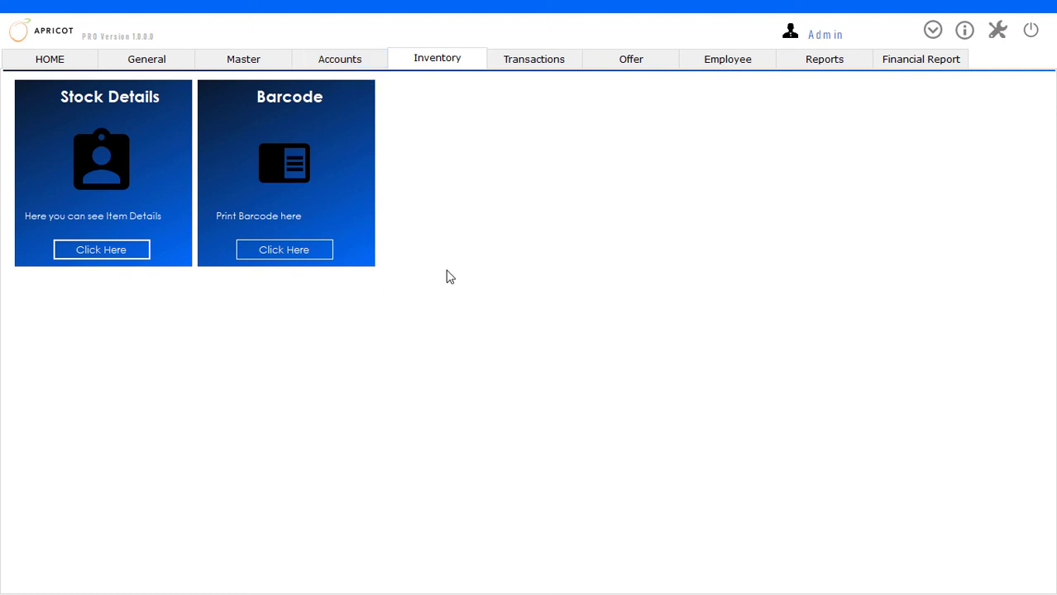